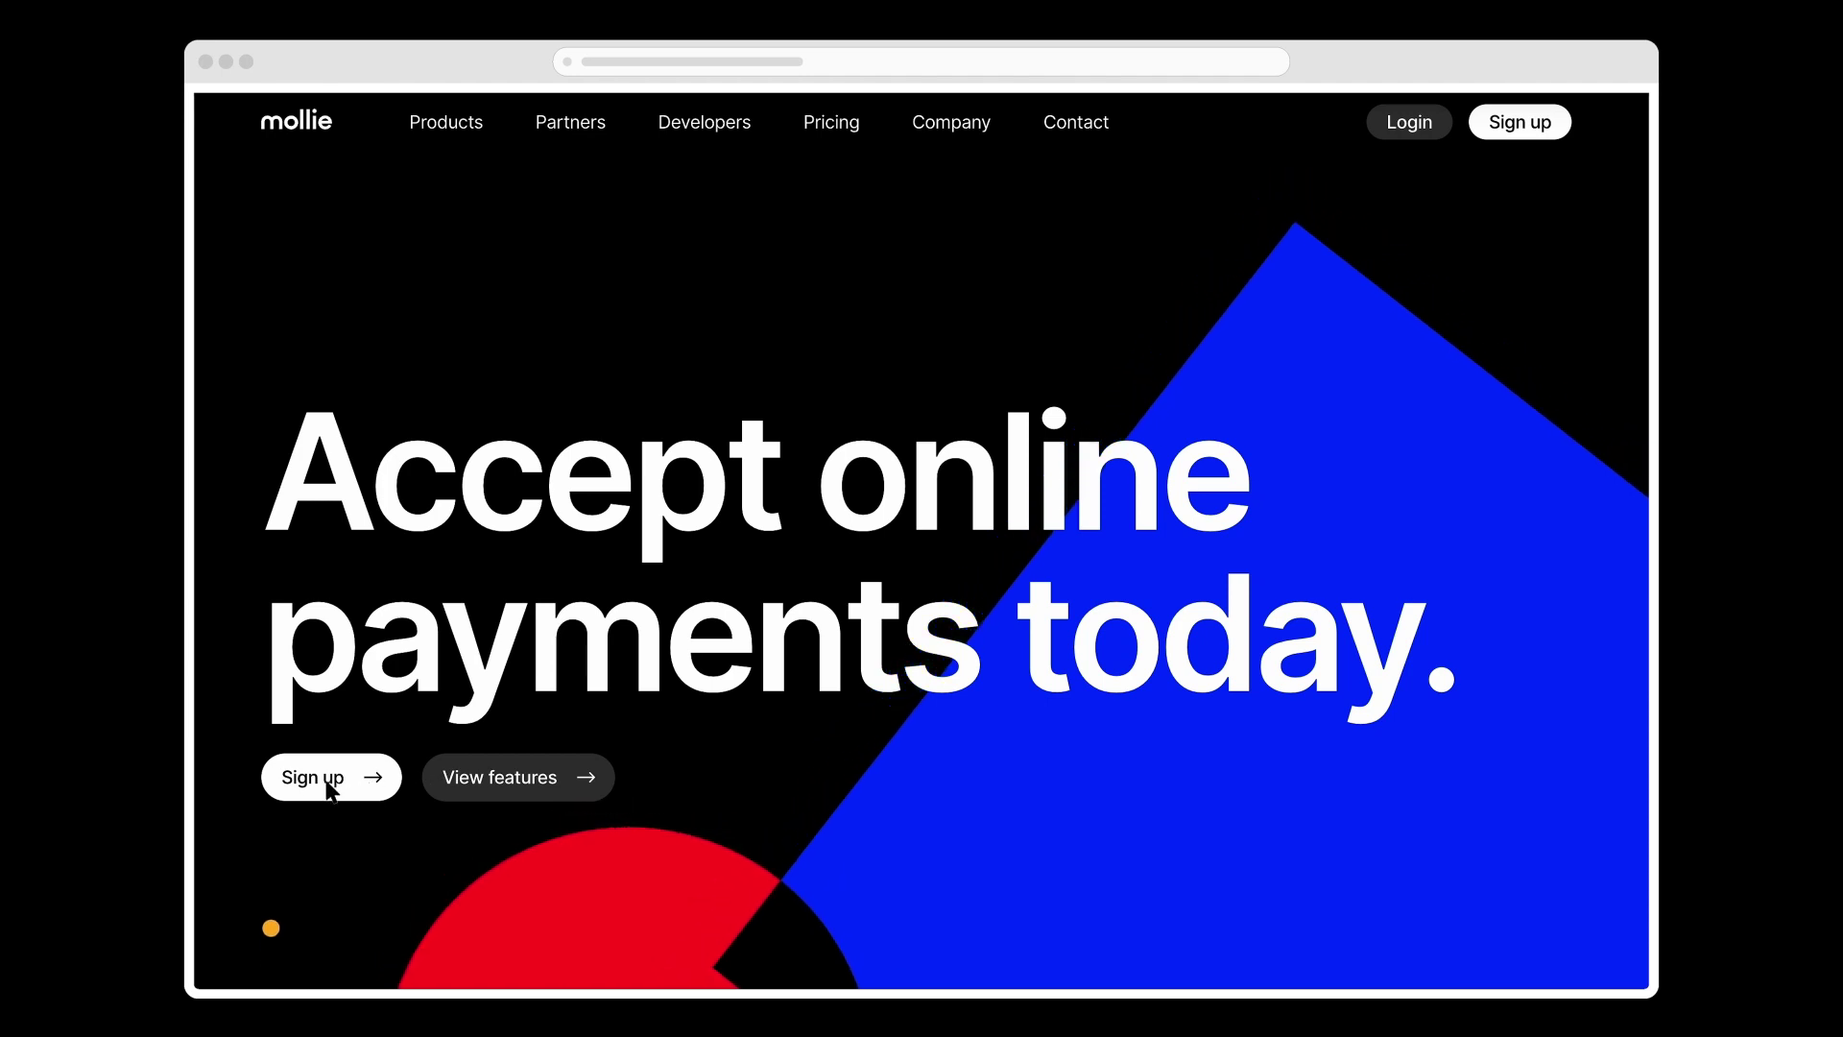
Step: Fill in the Mollie sign-up form with first and last name, e-mail and password, opting in to news
{"action": "left_click", "coordinate": [331, 789]}
{"action": "type", "text": "John"}
{"action": "key", "text": "Tab"}
{"action": "type", "text": "Doe"}
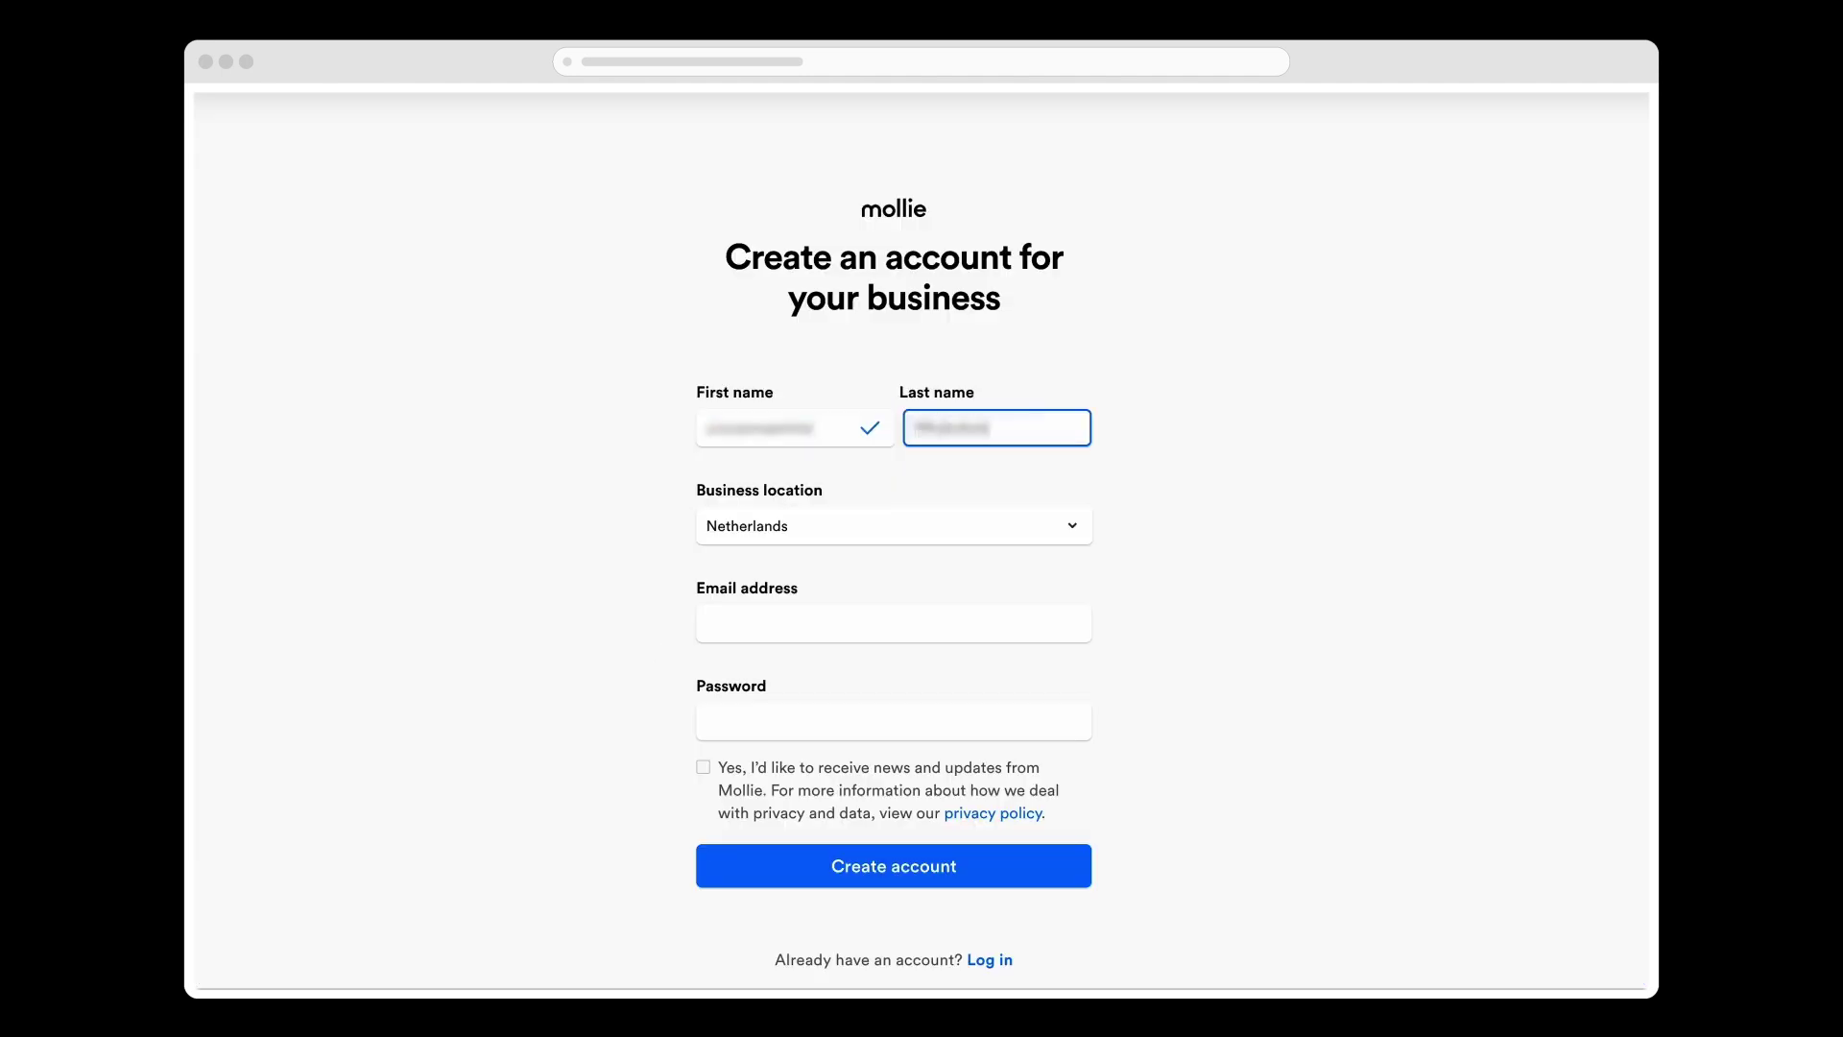
{"action": "left_click", "coordinate": [842, 619]}
{"action": "type", "text": "john@mail"}
{"action": "key", "text": "Tab"}
{"action": "type", "text": "Password1234!"}
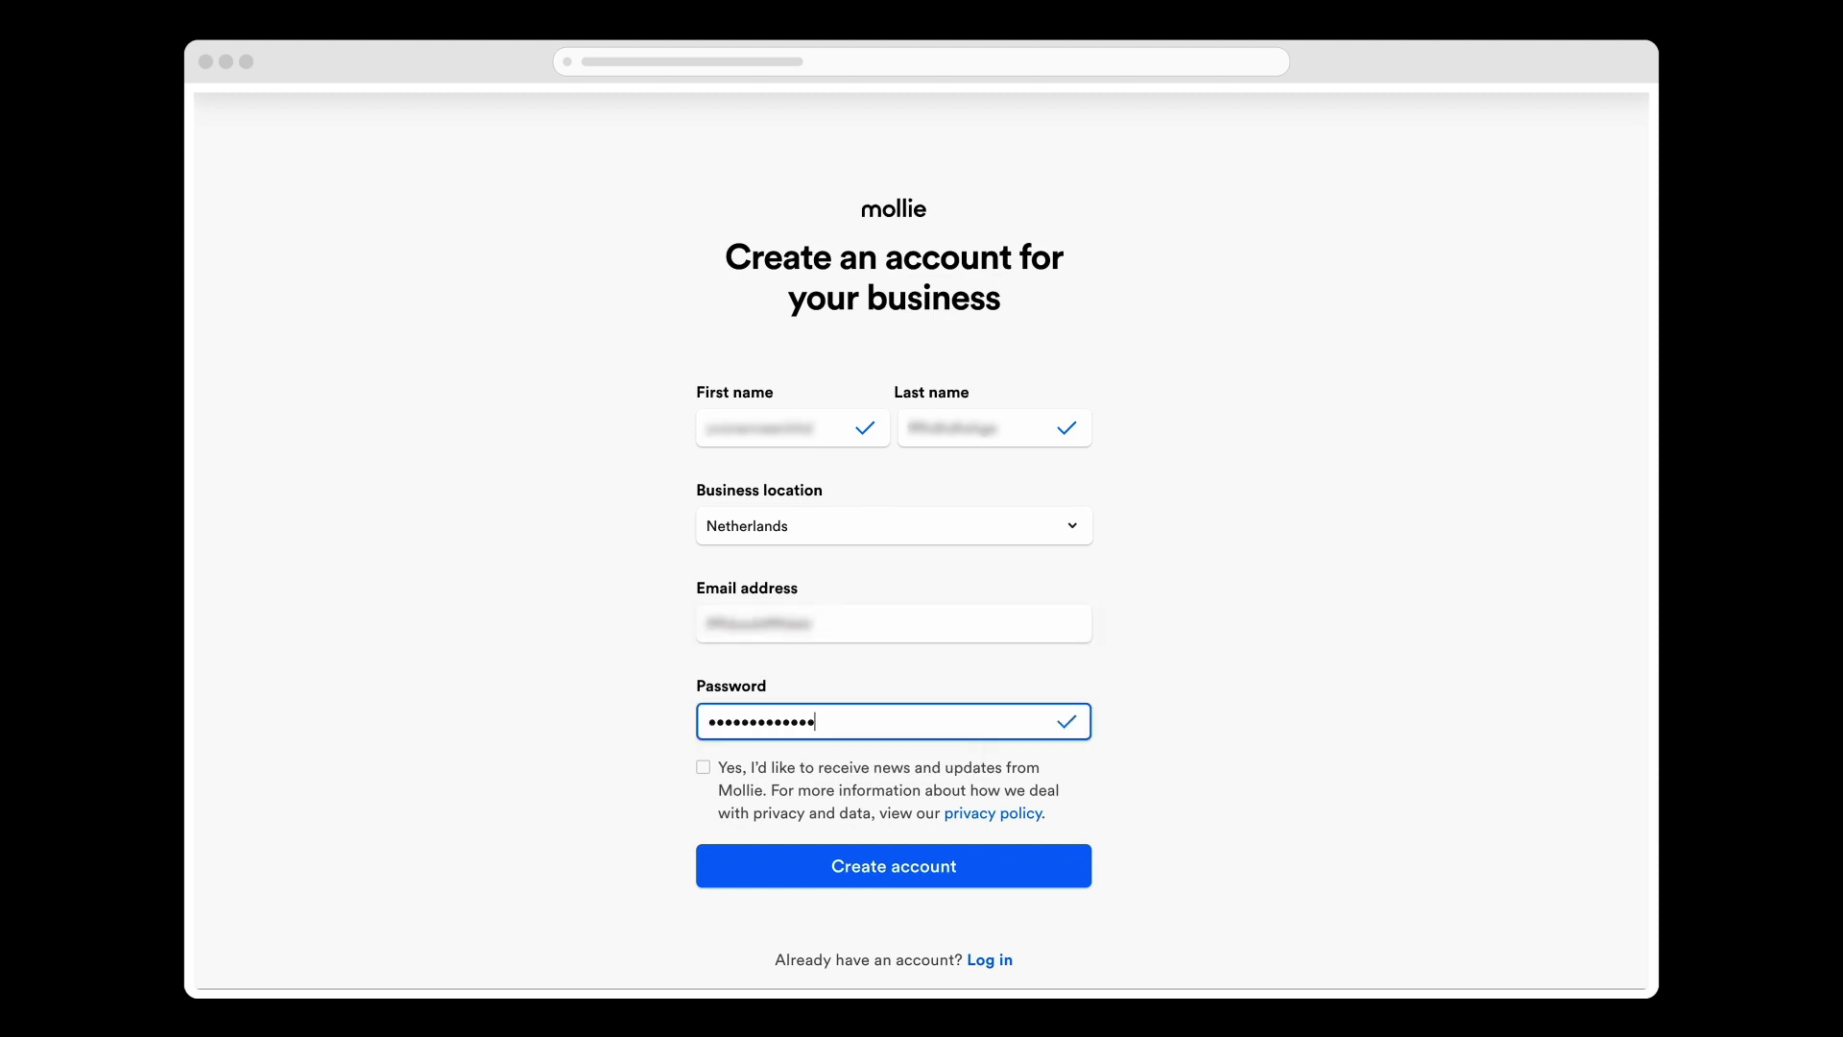
{"action": "key", "text": "Tab"}
{"action": "key", "text": "space"}
Step: Create the Mollie account and start activating it for live payments
{"action": "left_click", "coordinate": [777, 885]}
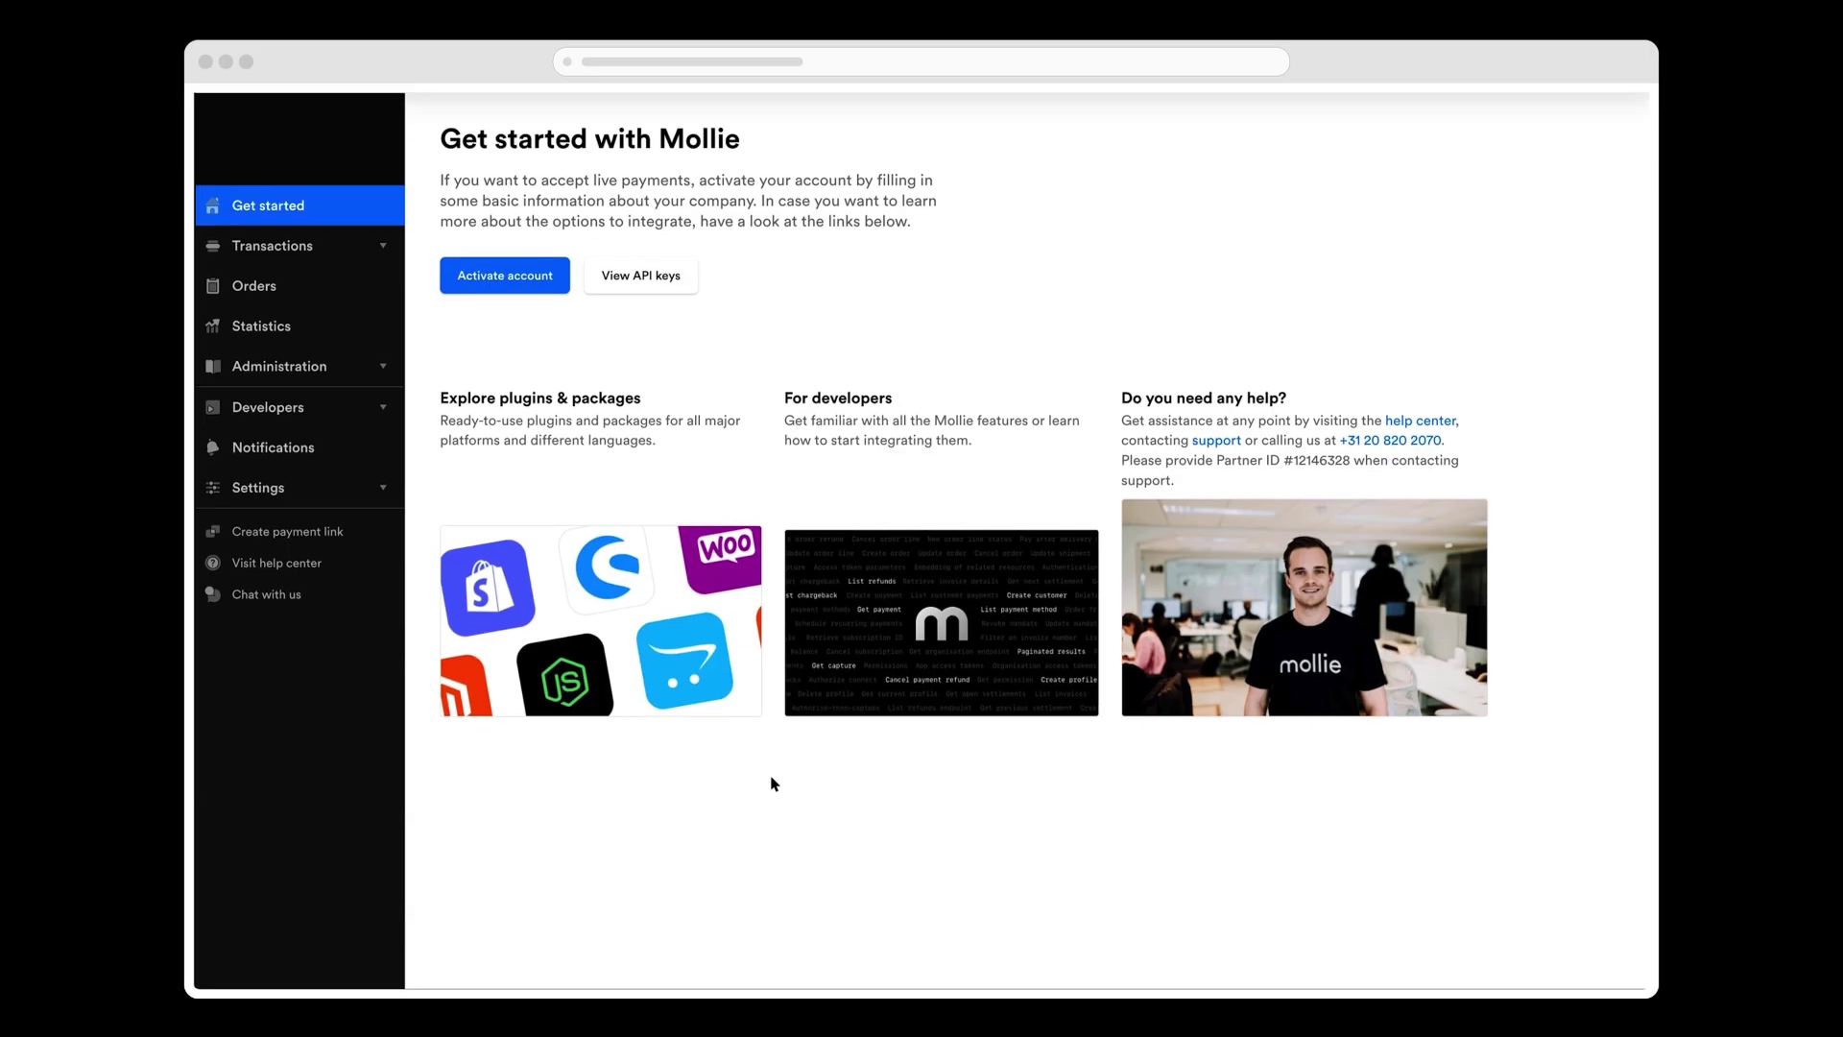
{"action": "left_click", "coordinate": [555, 288]}
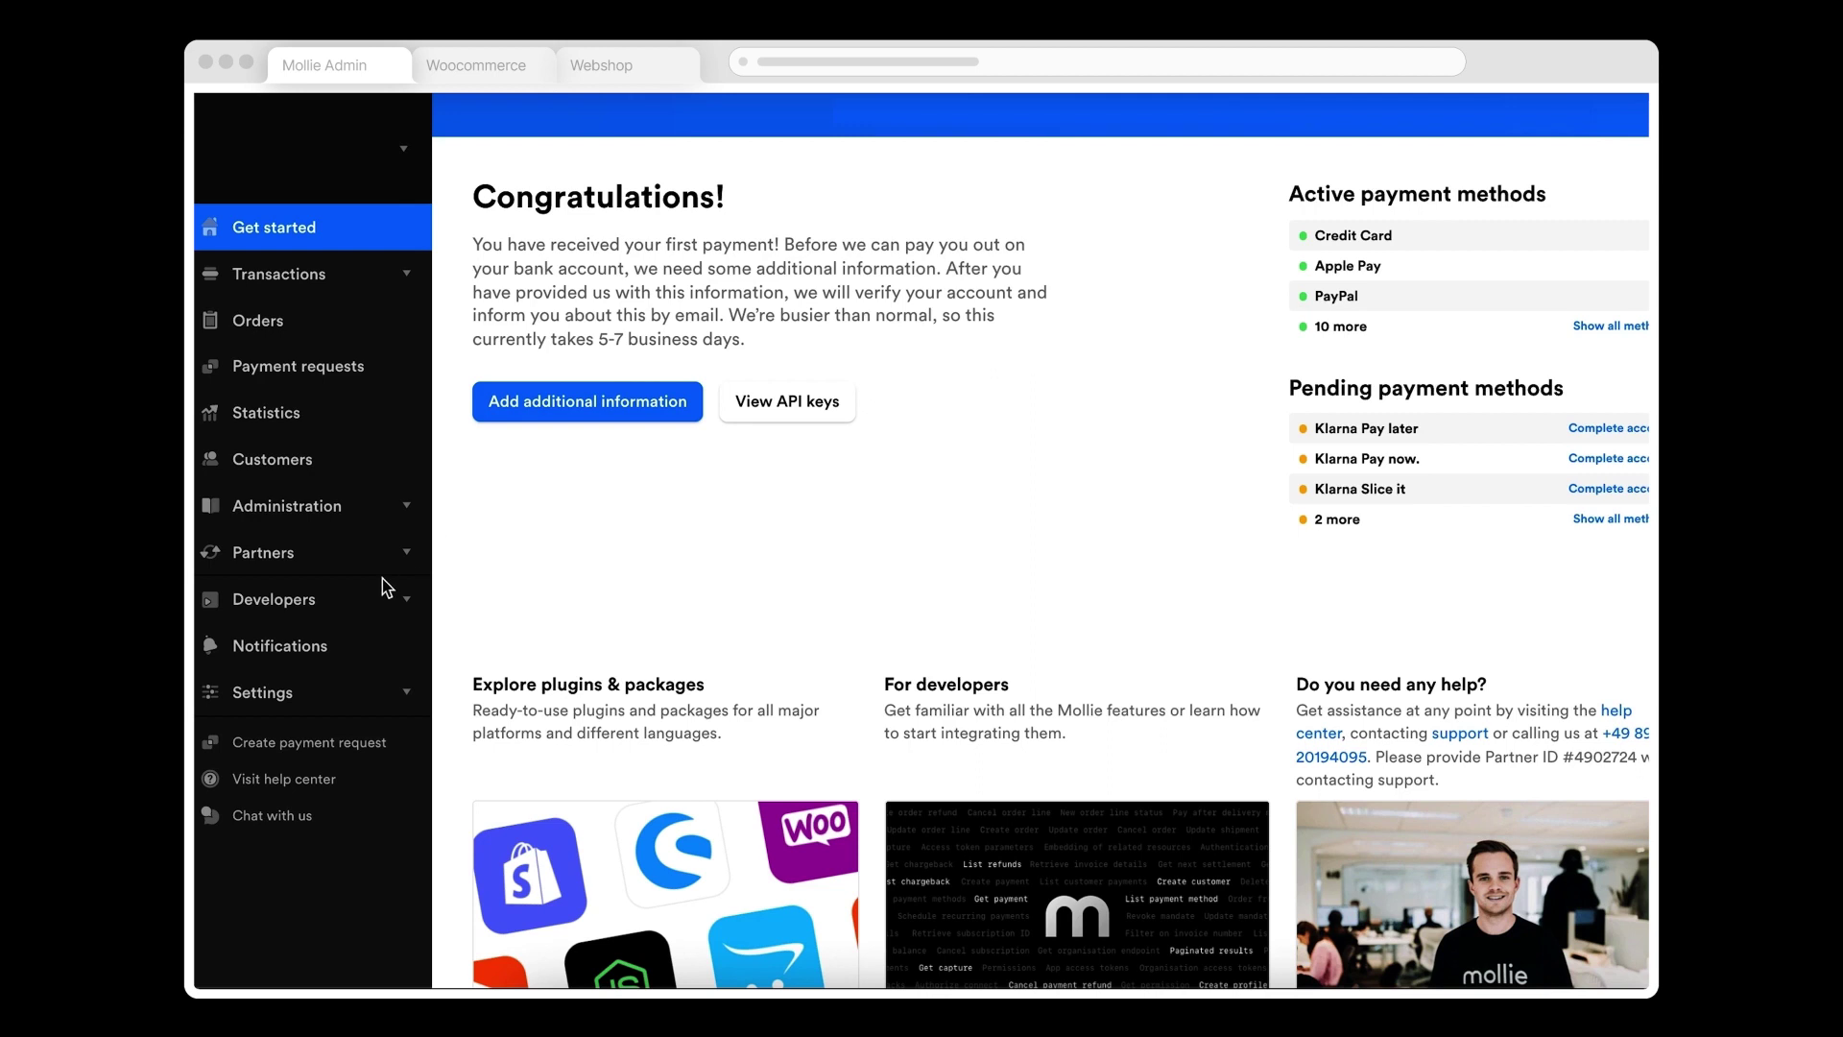
Step: Copy the Test API key from the Developers > API keys page
{"action": "left_click", "coordinate": [347, 603]}
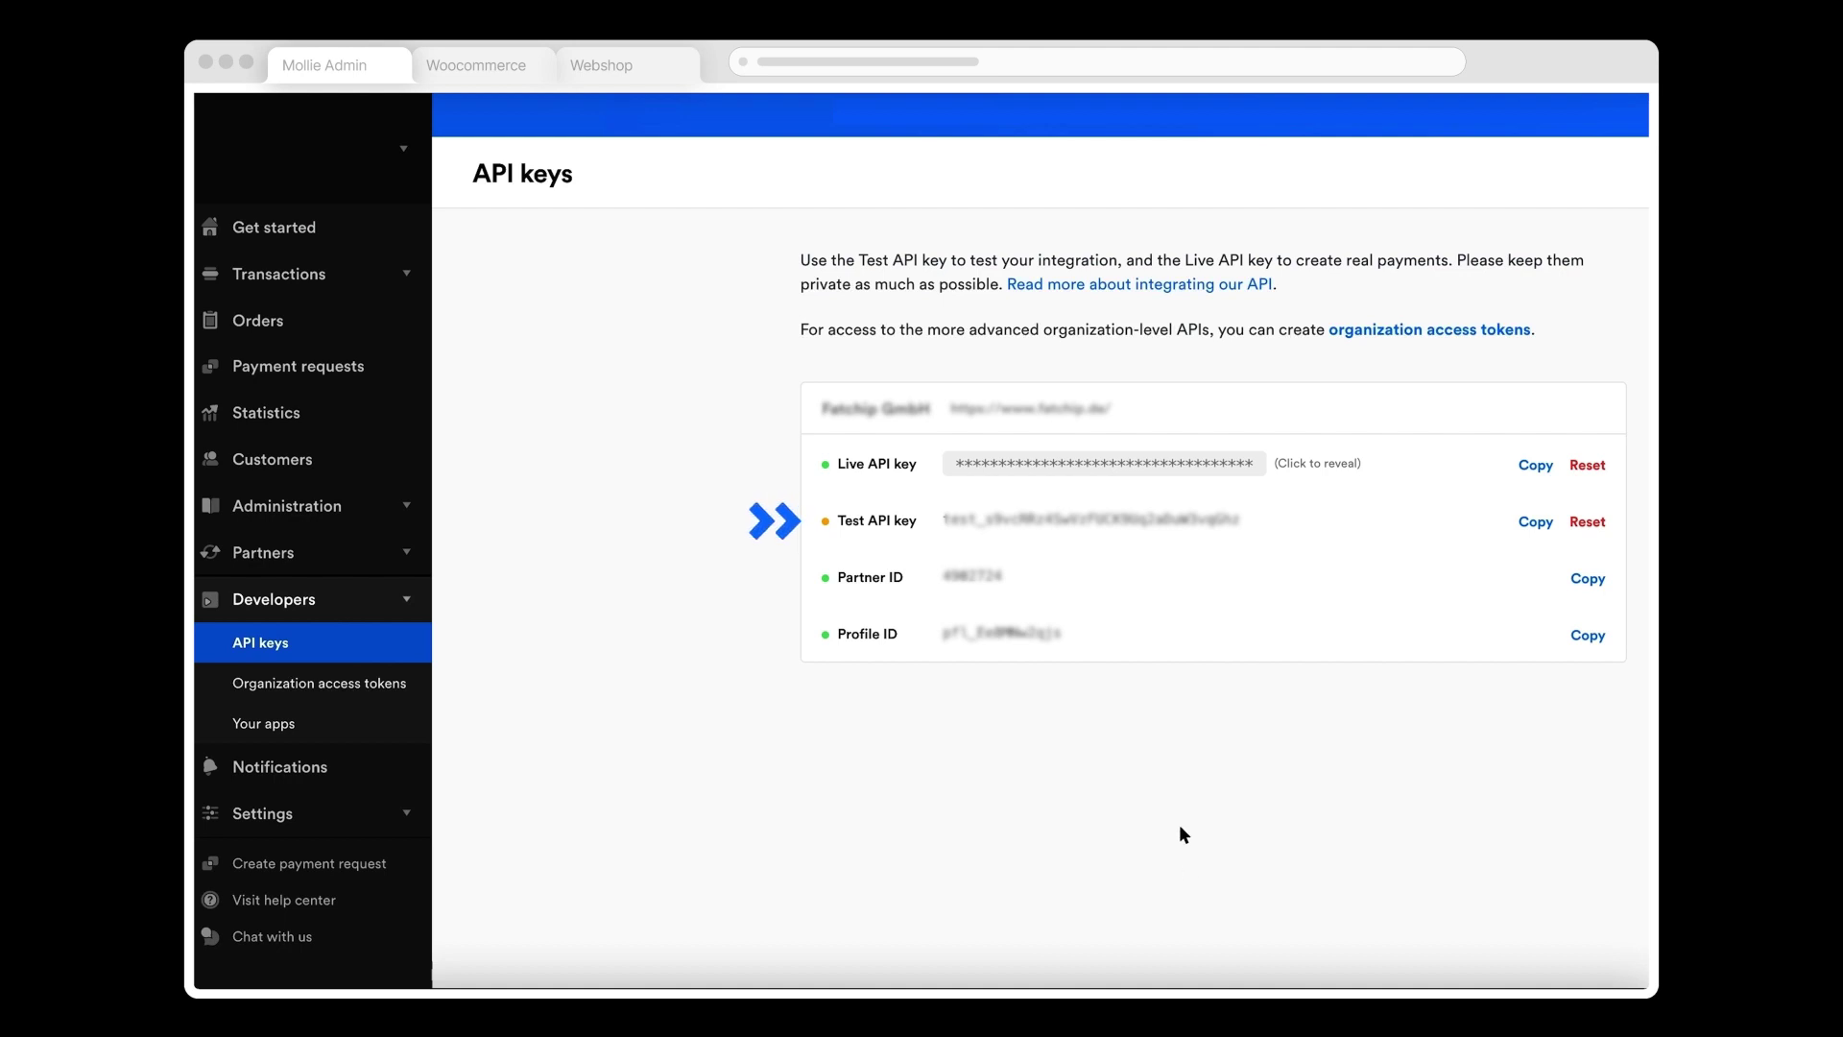
{"action": "left_click", "coordinate": [1535, 522]}
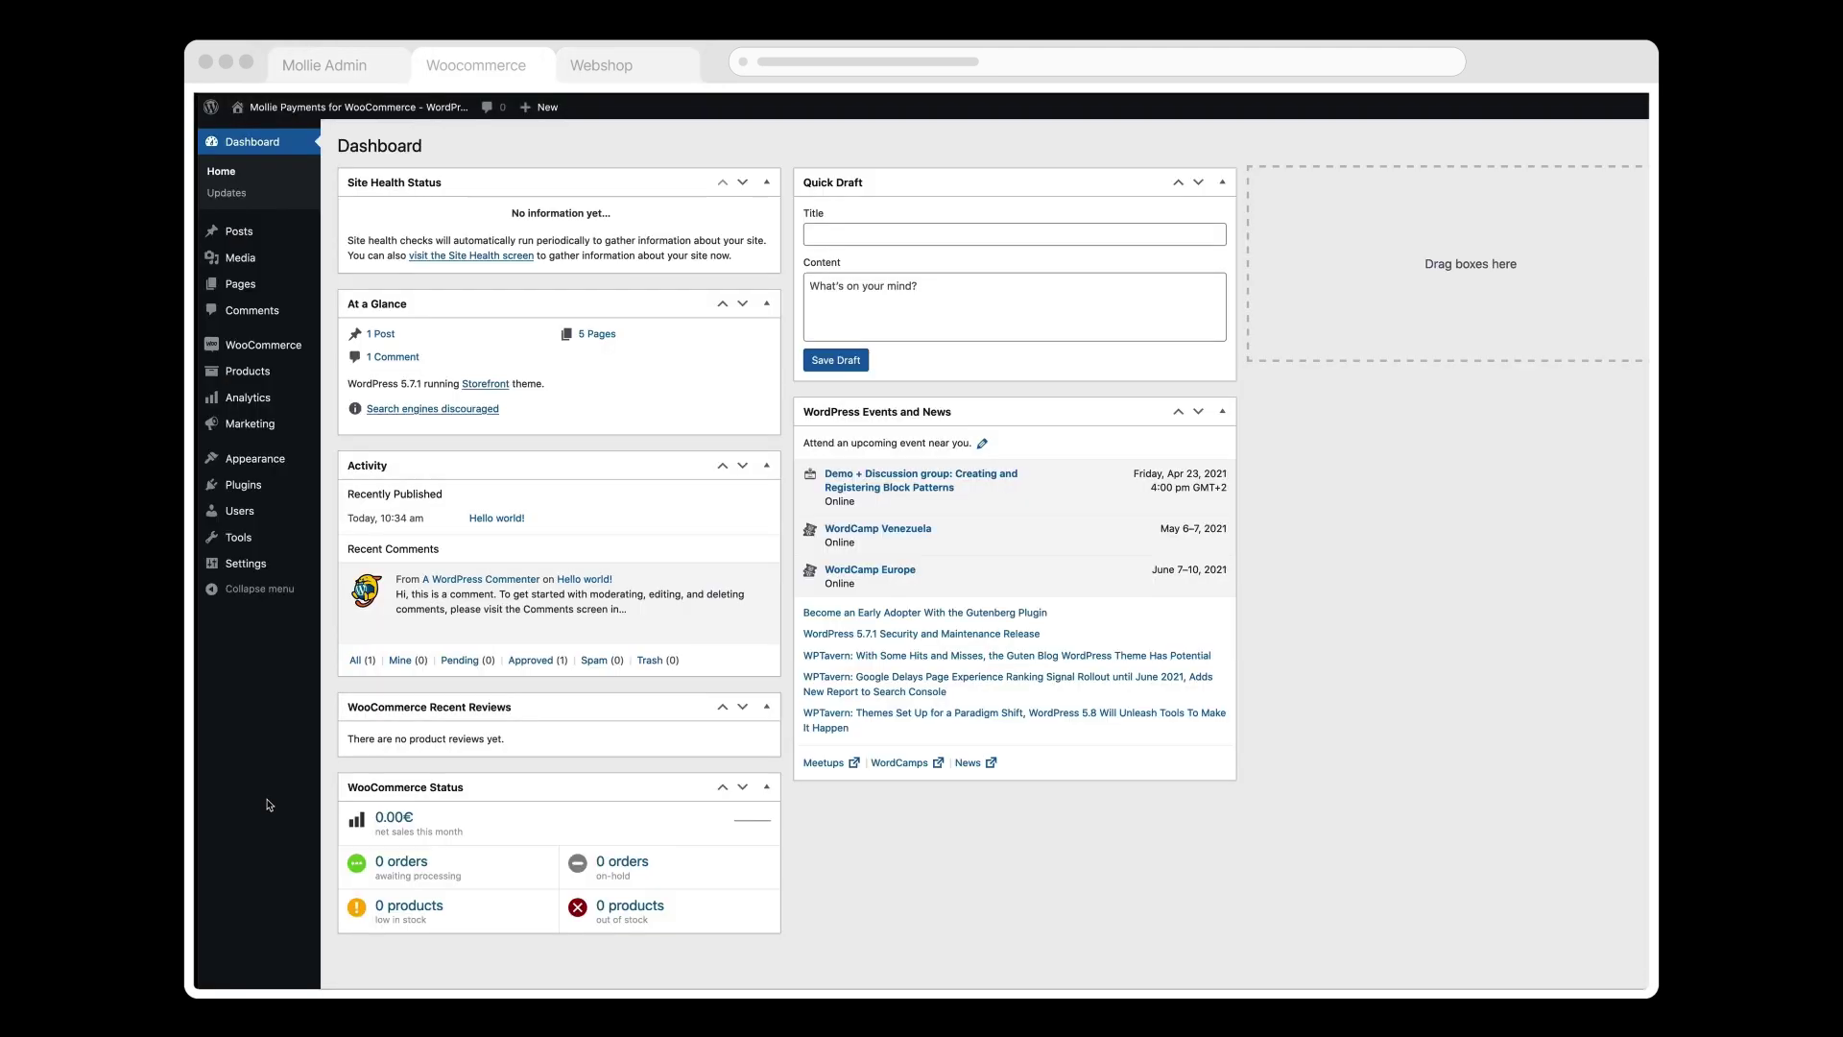
Step: Install Mollie Payments for WooCommerce from Plugins > Add New and activate it
{"action": "left_click", "coordinate": [244, 485]}
{"action": "left_click", "coordinate": [449, 145]}
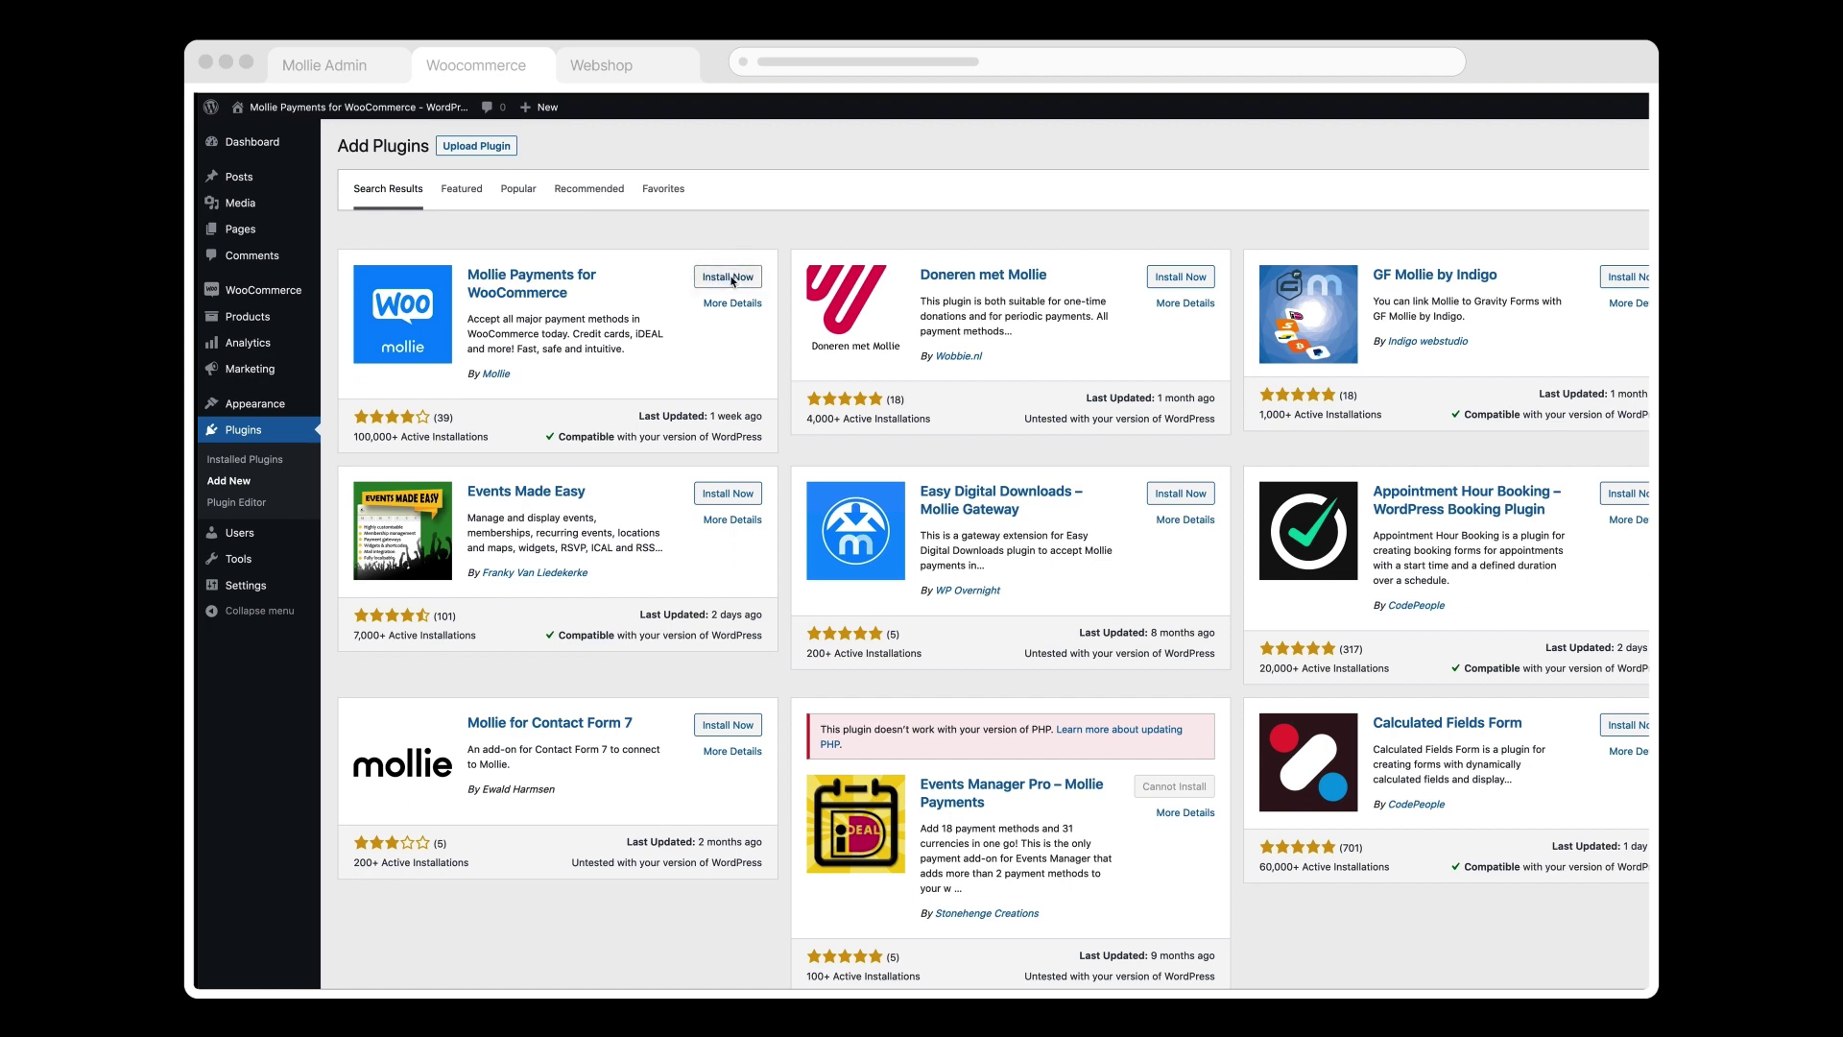
{"action": "left_click", "coordinate": [733, 278]}
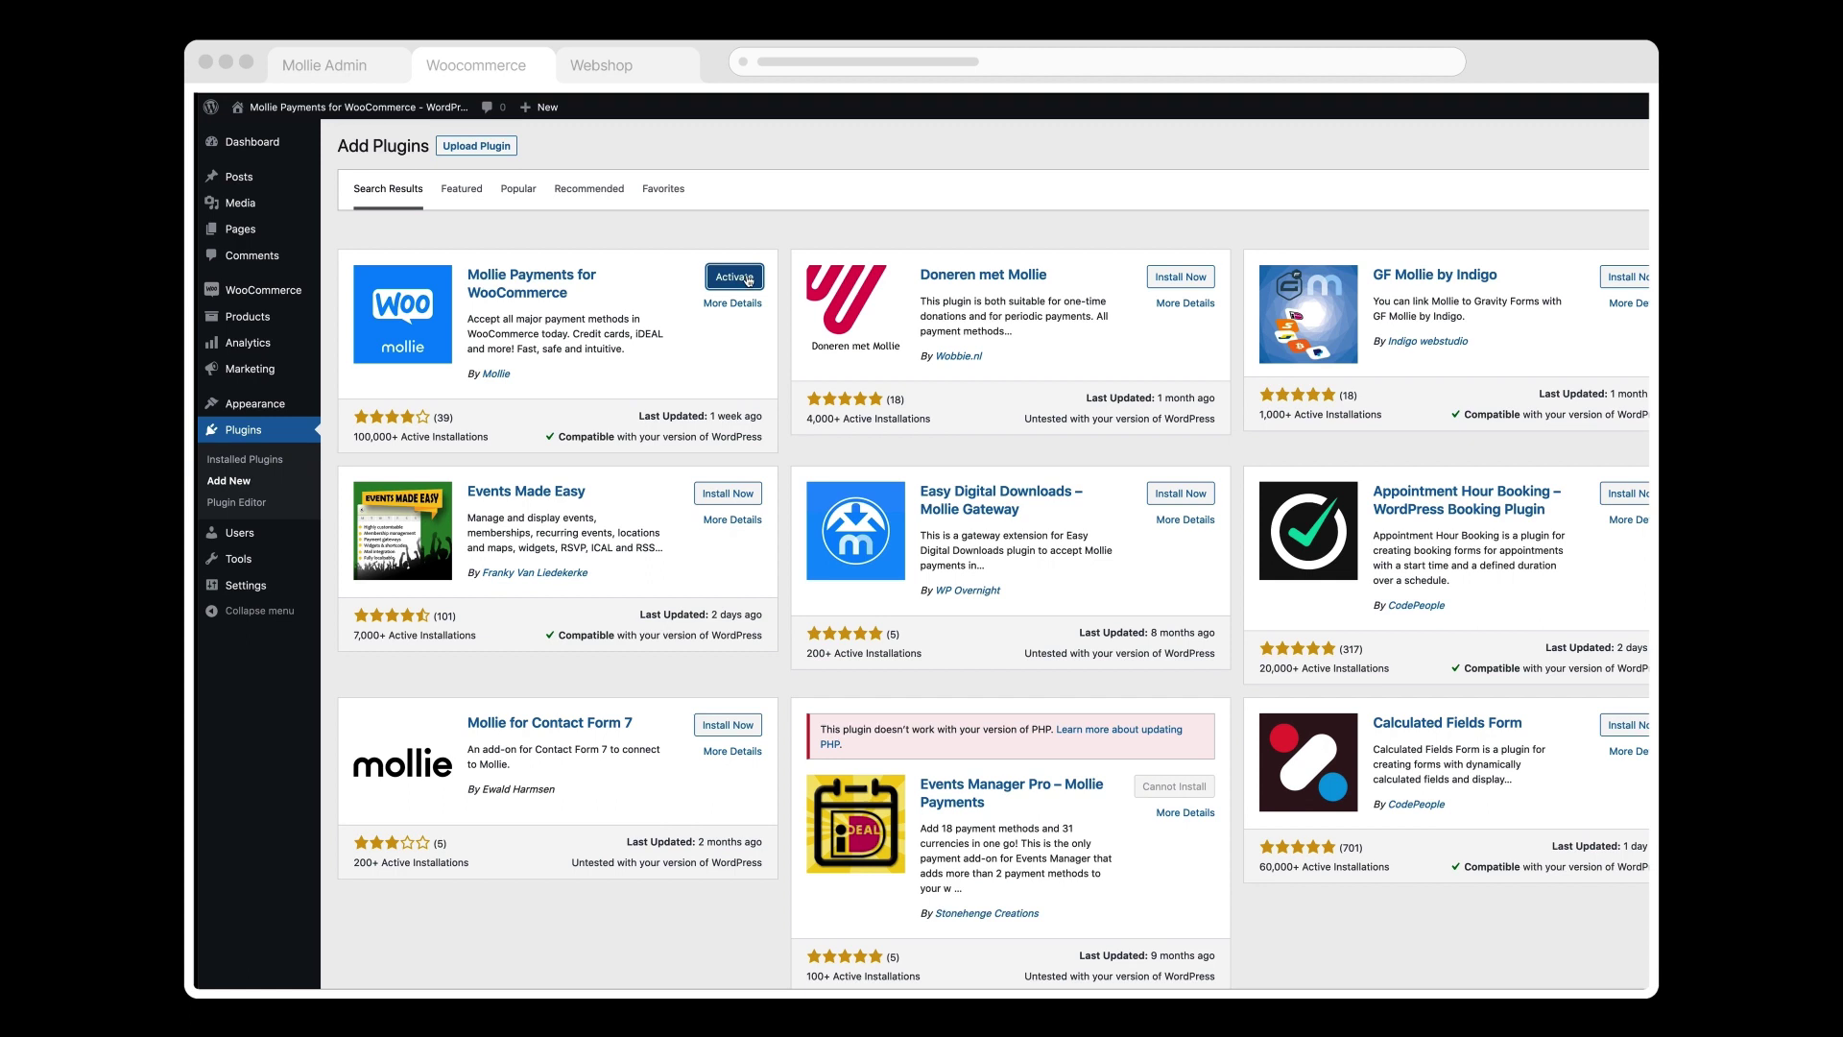
{"action": "left_click", "coordinate": [735, 278]}
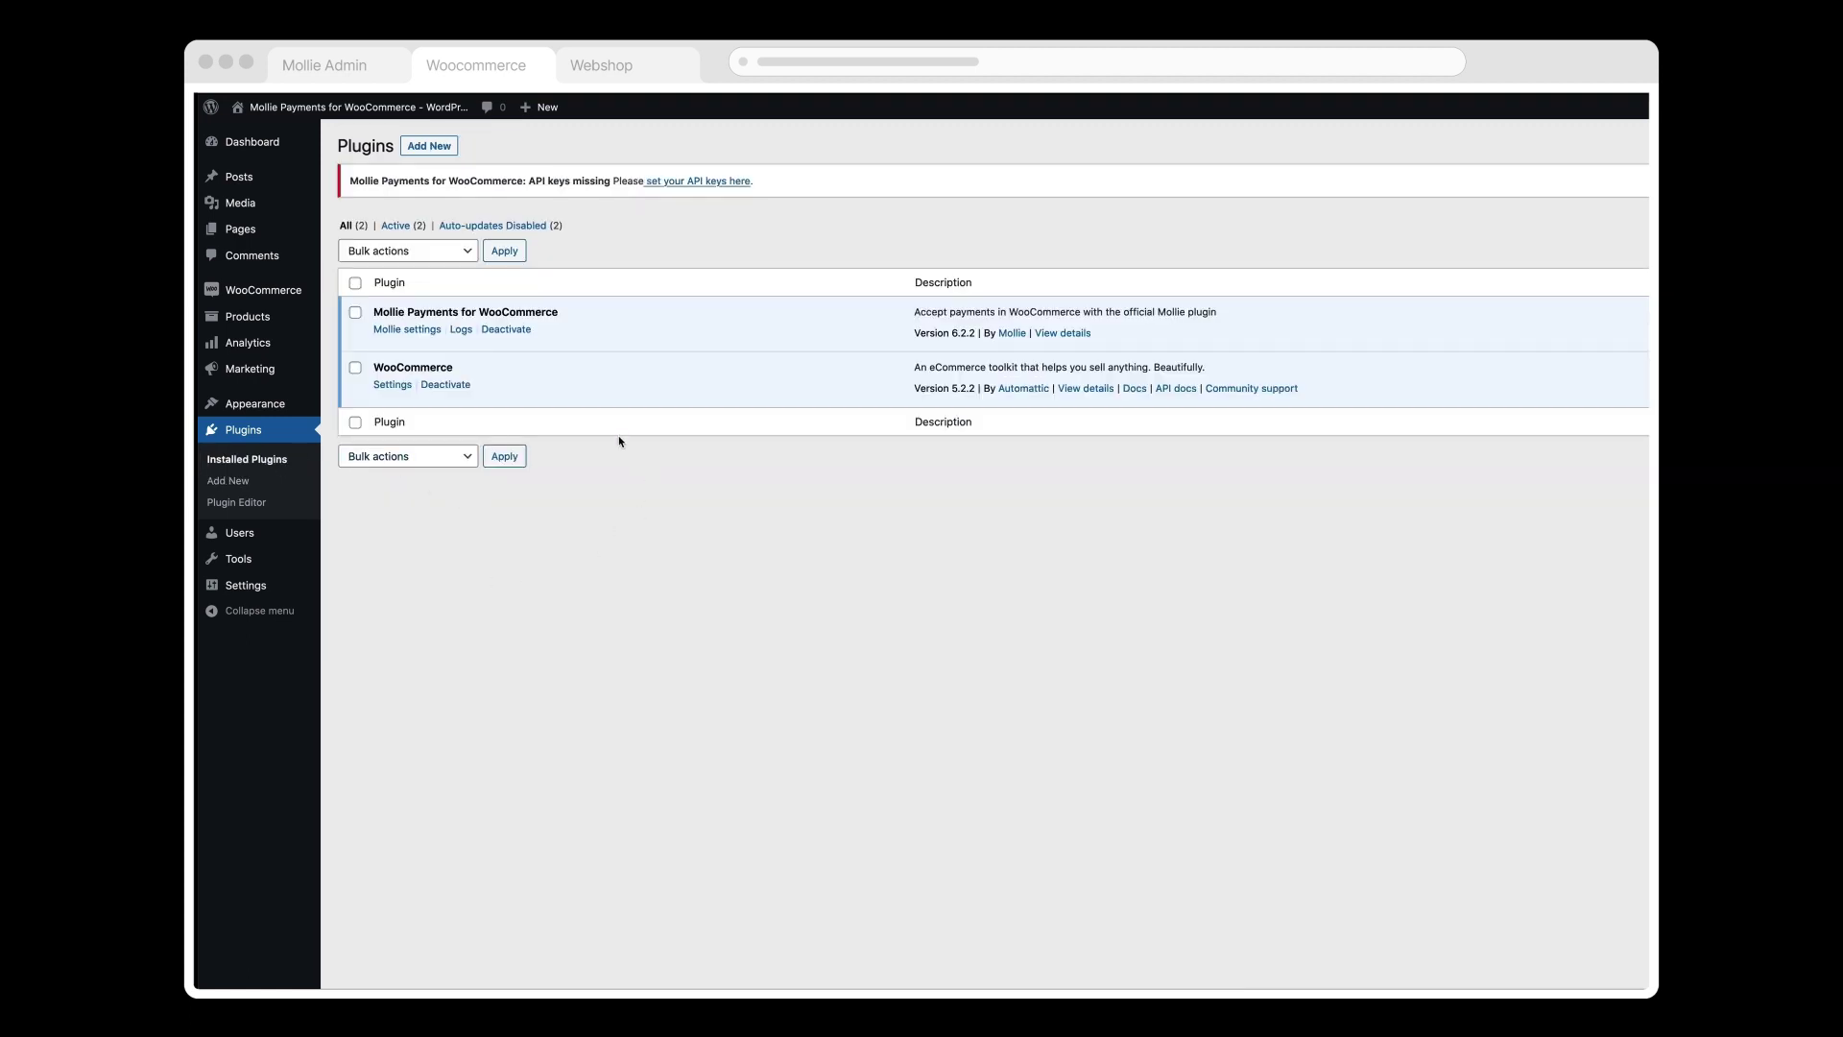
Step: Enable test mode and Debug Log, paste the test API key, and save the Mollie settings
{"action": "left_click", "coordinate": [415, 333]}
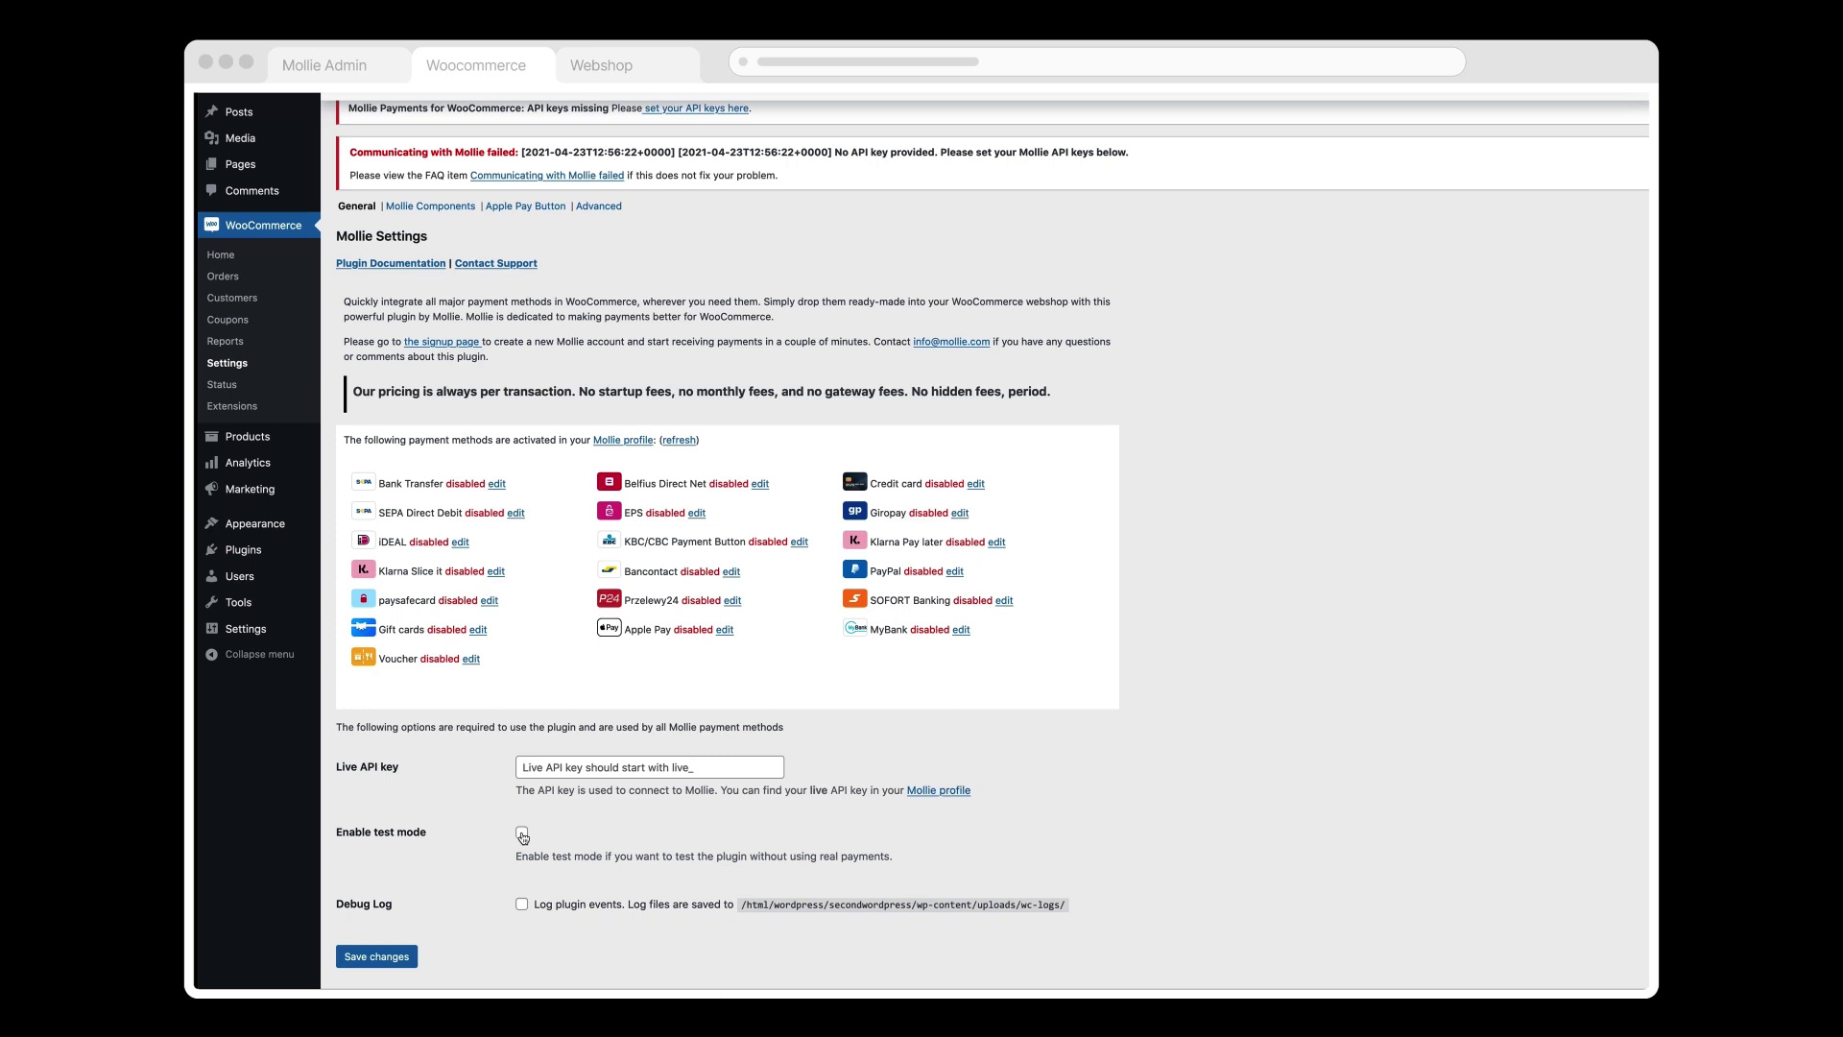
{"action": "left_click", "coordinate": [522, 834]}
{"action": "left_click", "coordinate": [523, 969]}
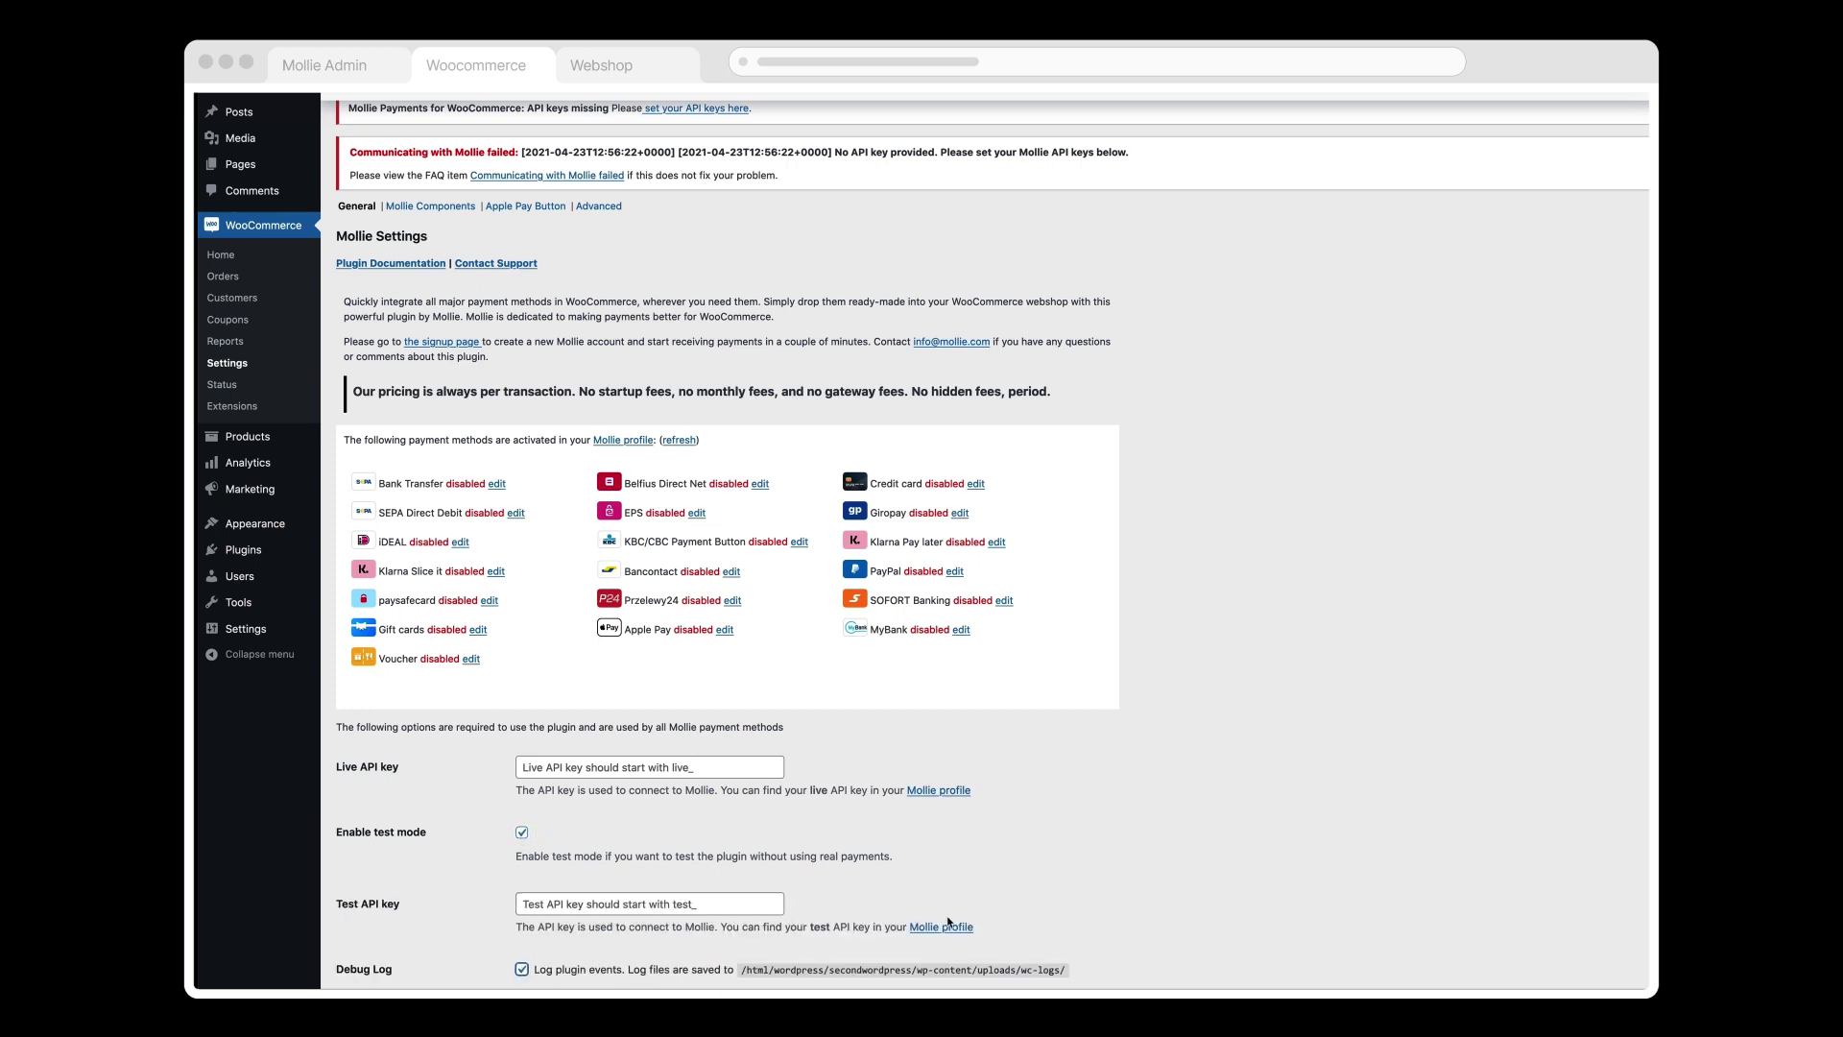
{"action": "left_click", "coordinate": [722, 905]}
{"action": "key", "text": "ctrl+v"}
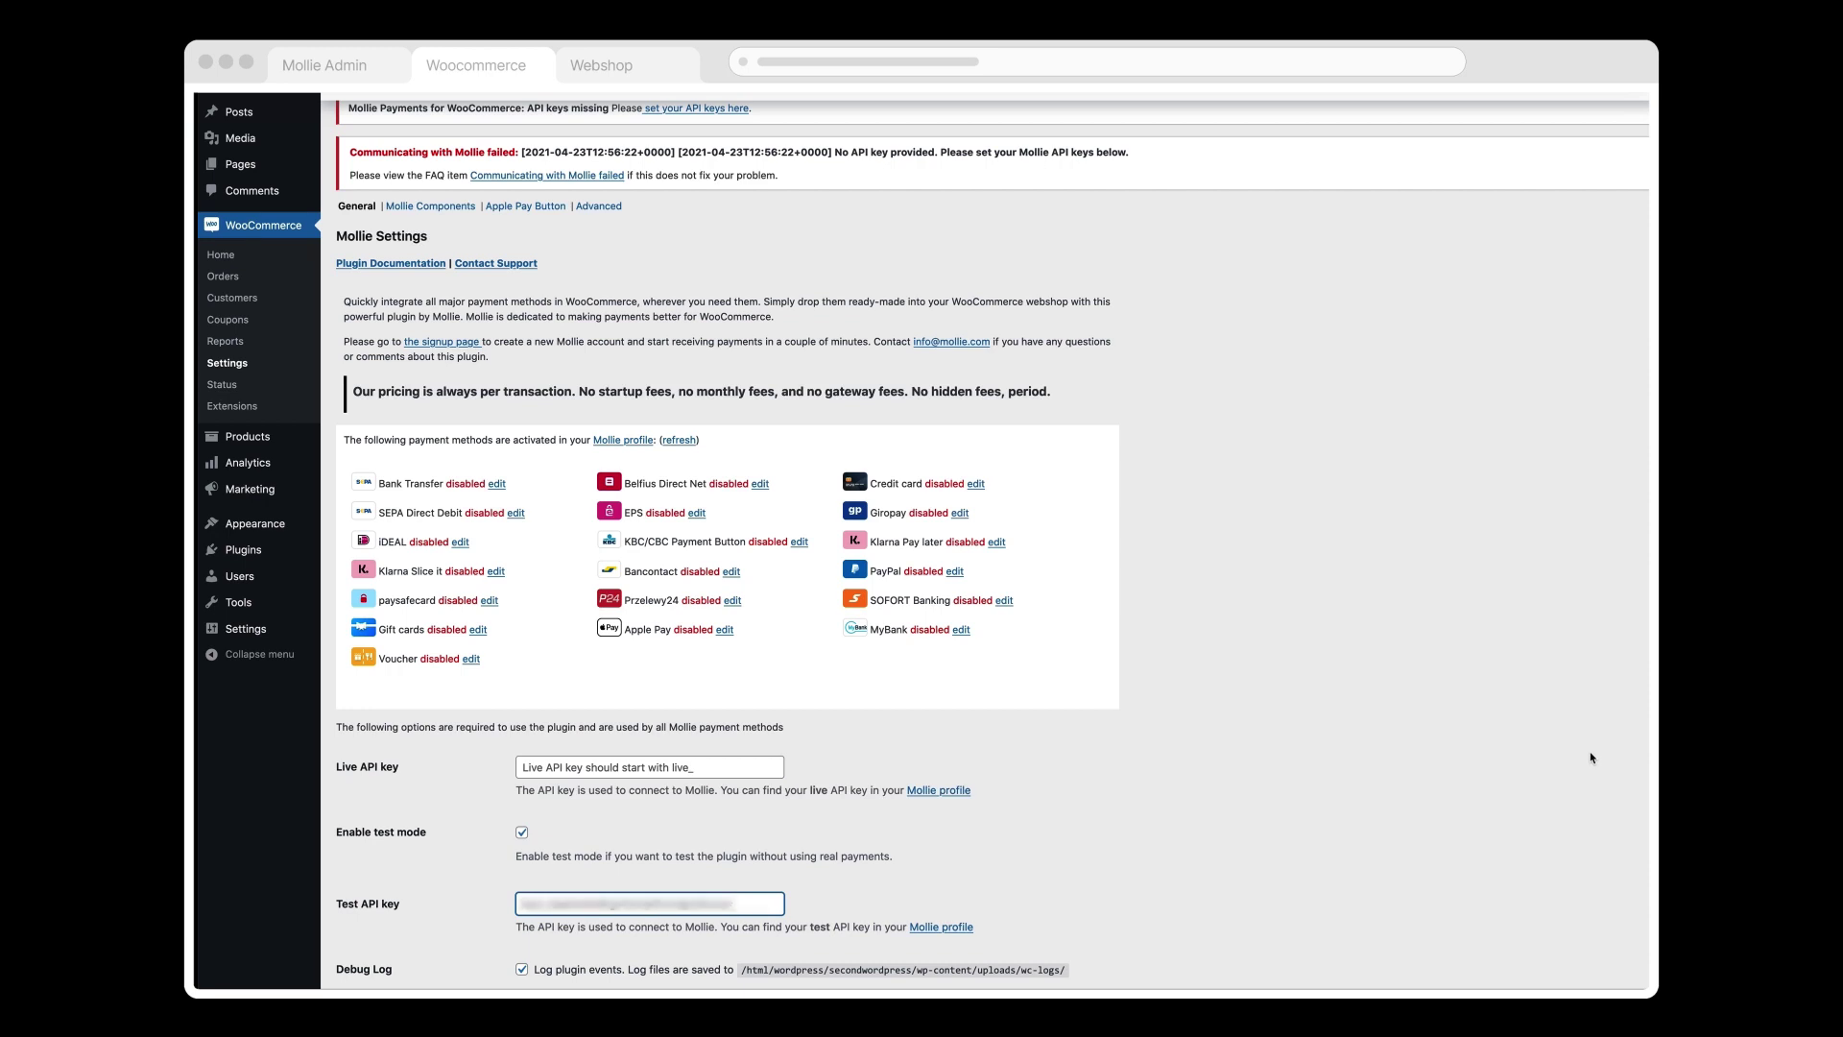
{"action": "left_click", "coordinate": [1592, 771]}
{"action": "scroll", "coordinate": [991, 541], "scroll_direction": "down", "scroll_amount": 1}
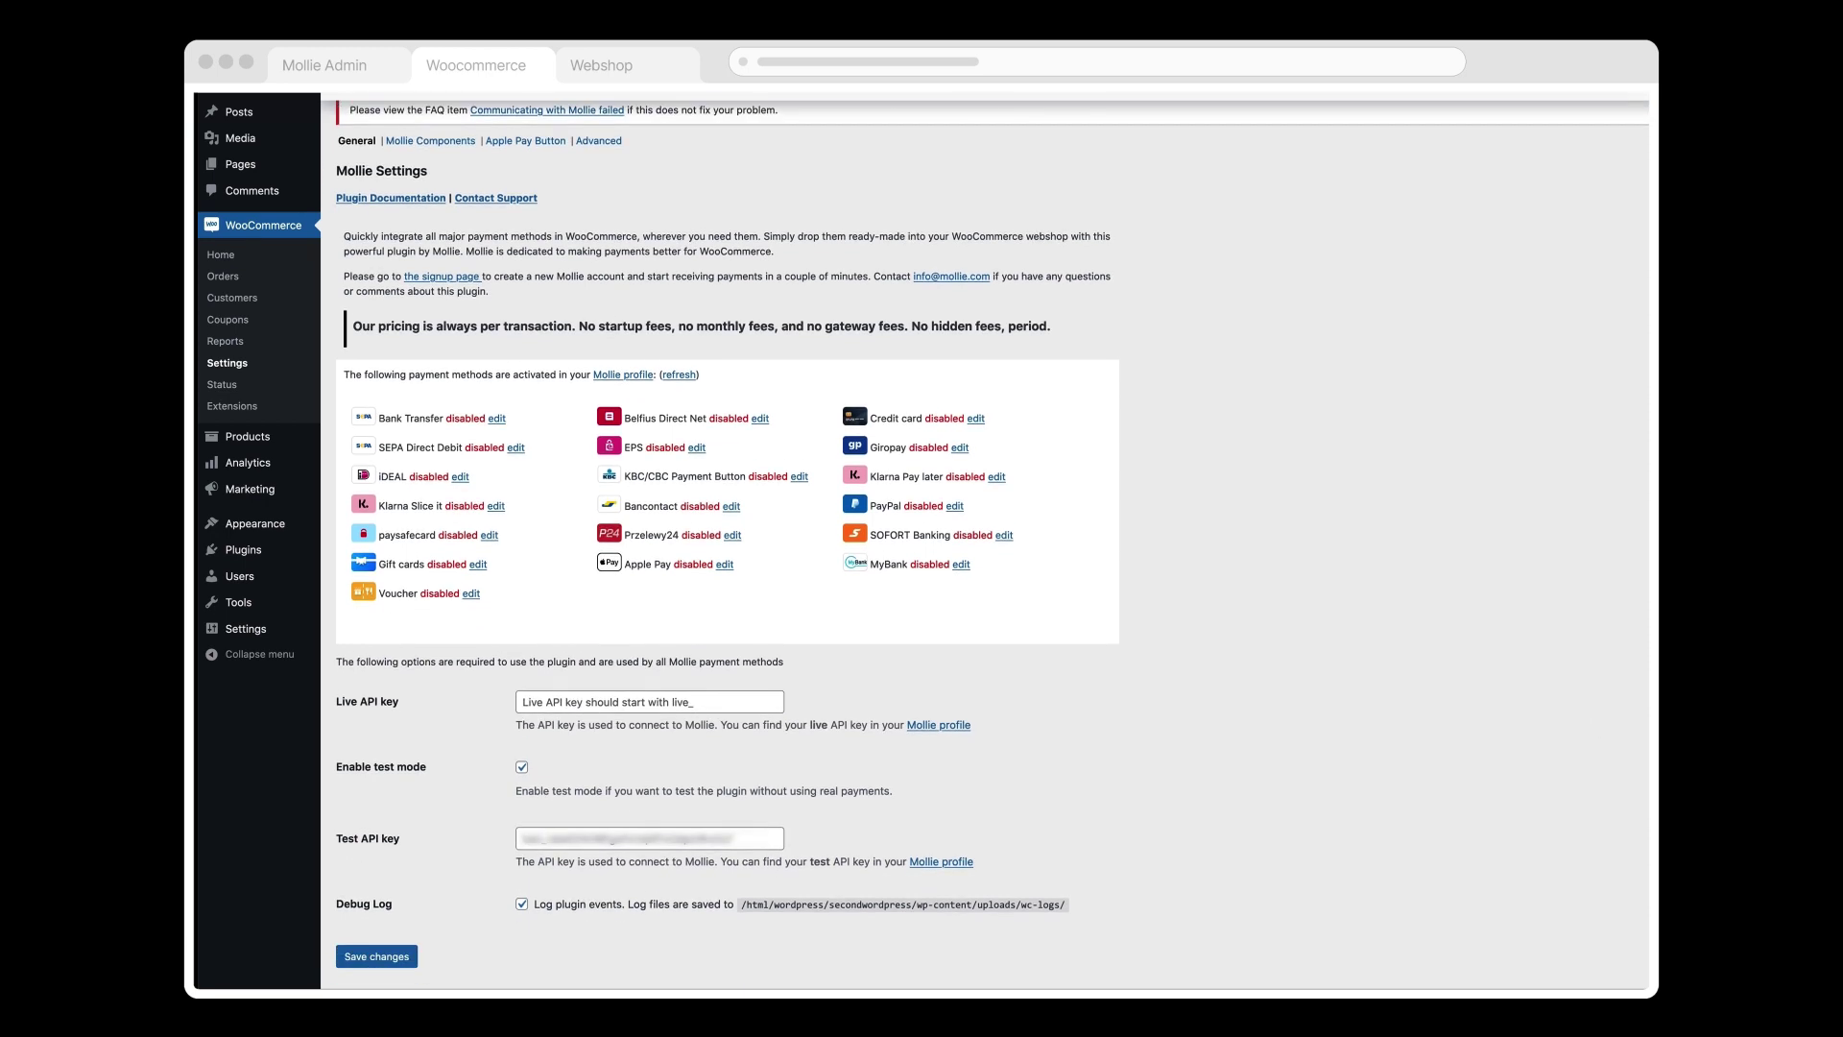
{"action": "left_click", "coordinate": [399, 960]}
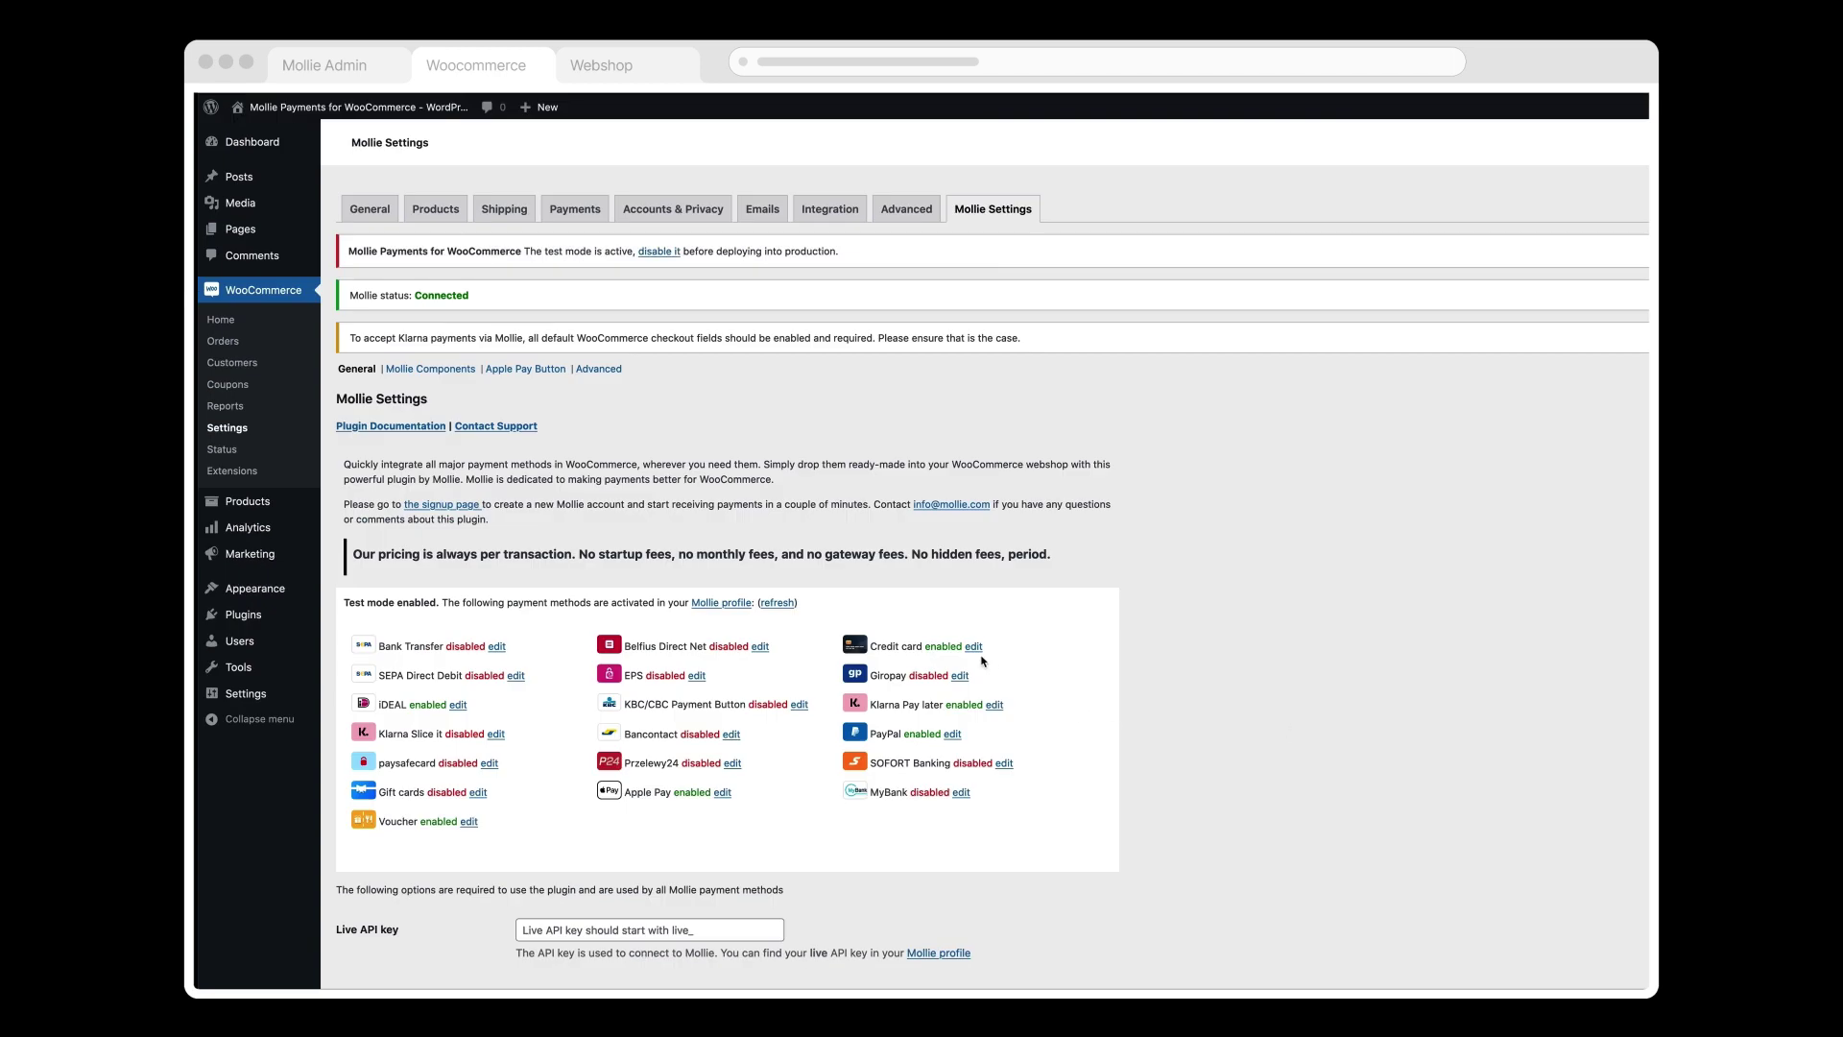
Step: Review the Credit card payment method settings, with Credit card and Mollie Components enabled
{"action": "left_click", "coordinate": [974, 646]}
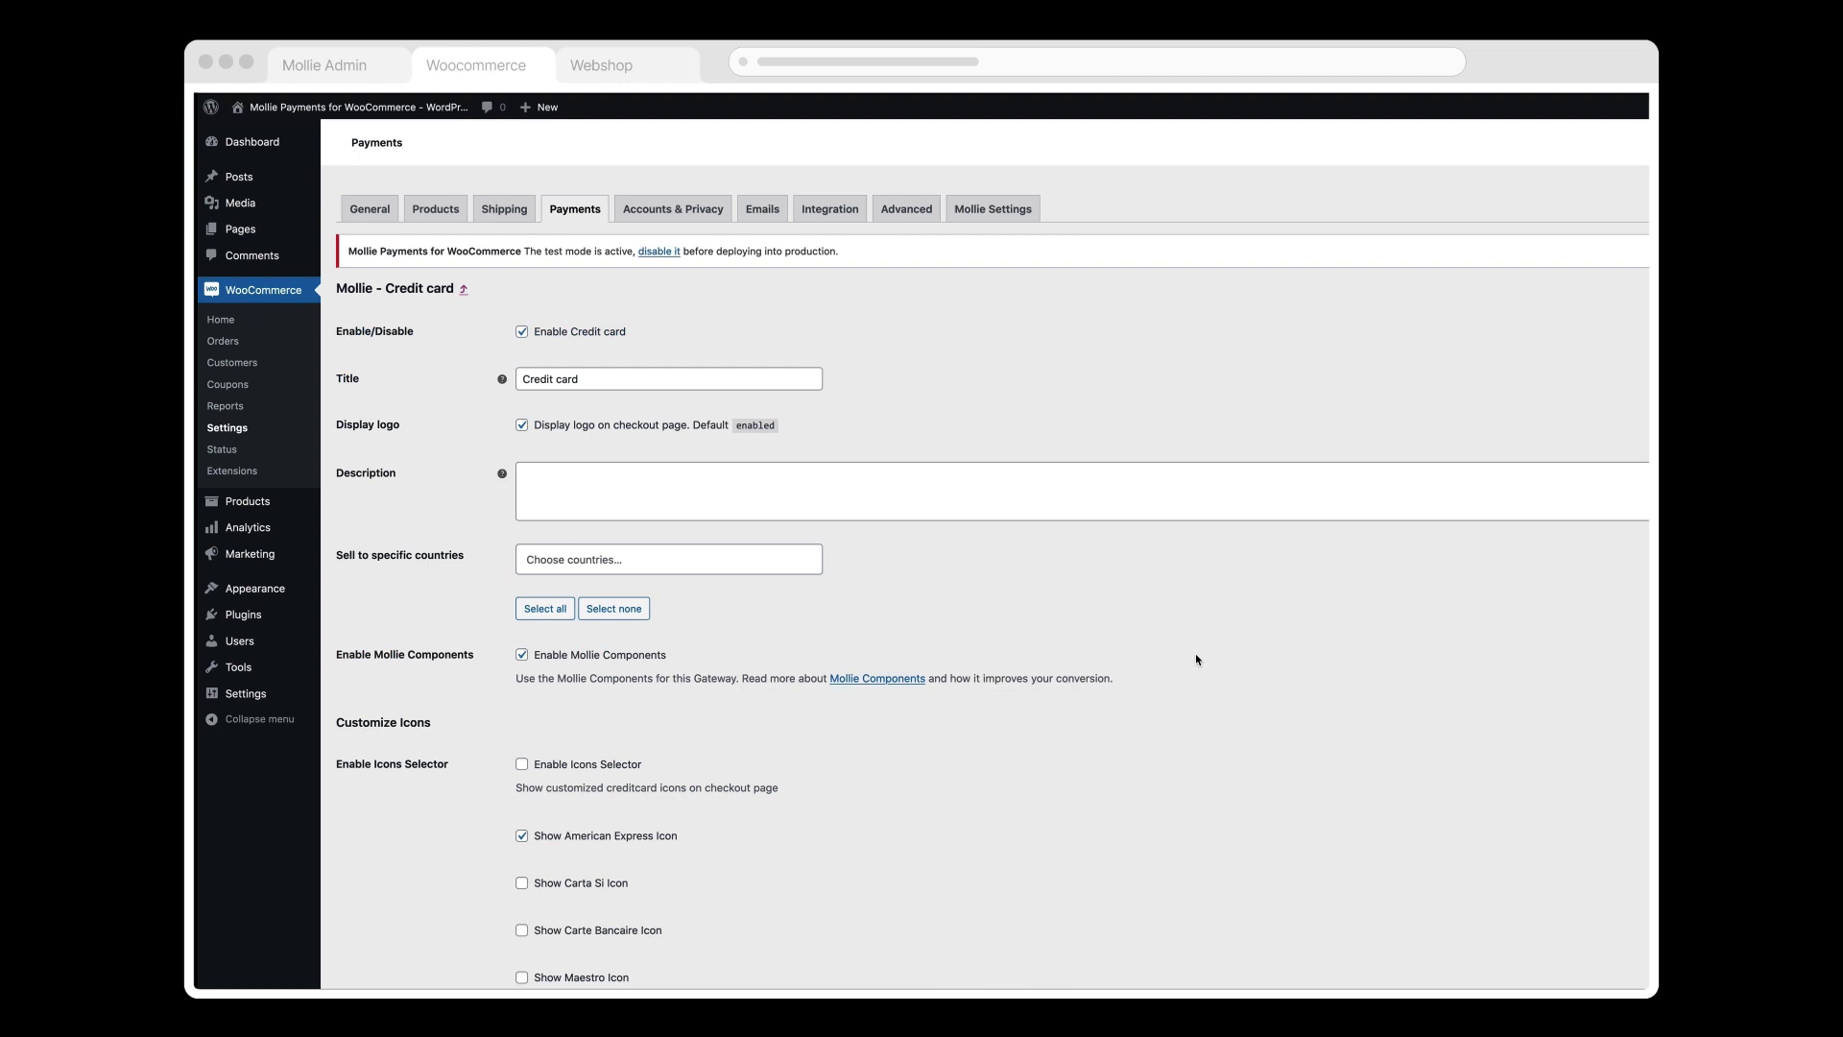
{"action": "scroll", "coordinate": [1197, 660], "scroll_direction": "down", "scroll_amount": 3}
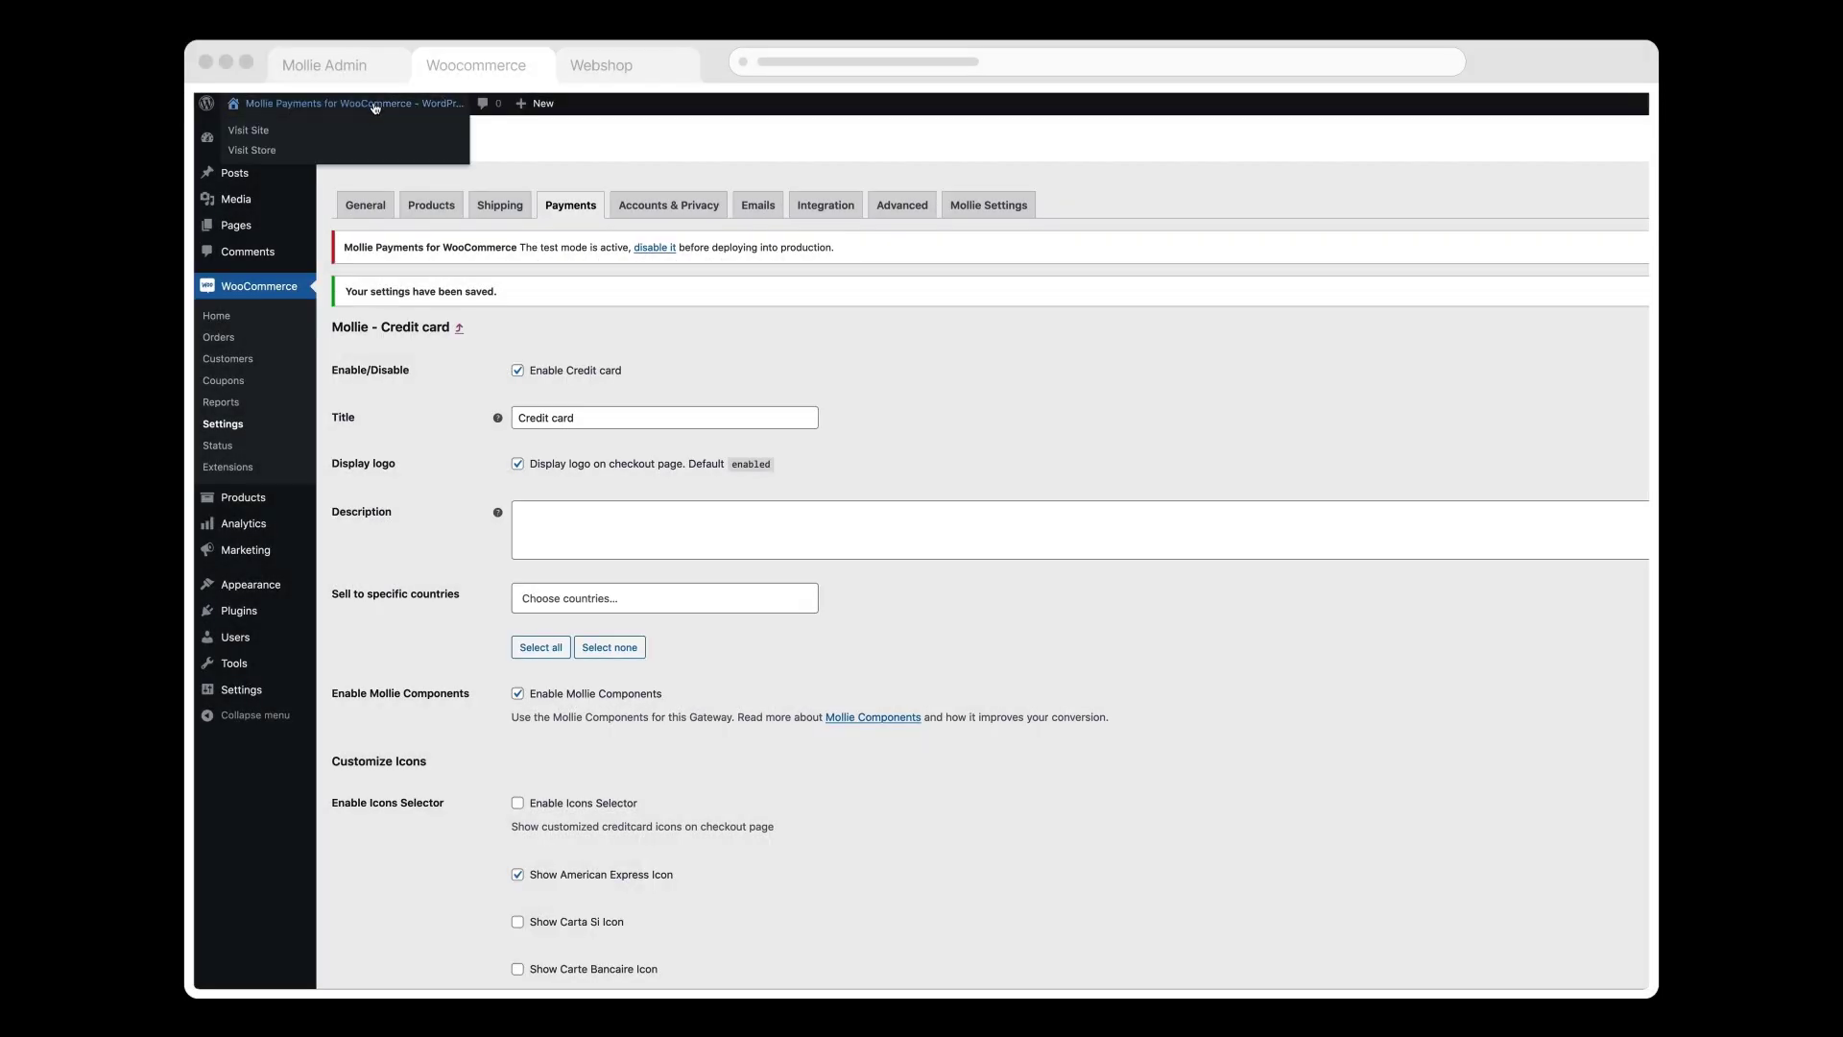
Step: Add the 15.00€ Album to the cart, proceed to checkout, and select PayPal
{"action": "left_click", "coordinate": [250, 130]}
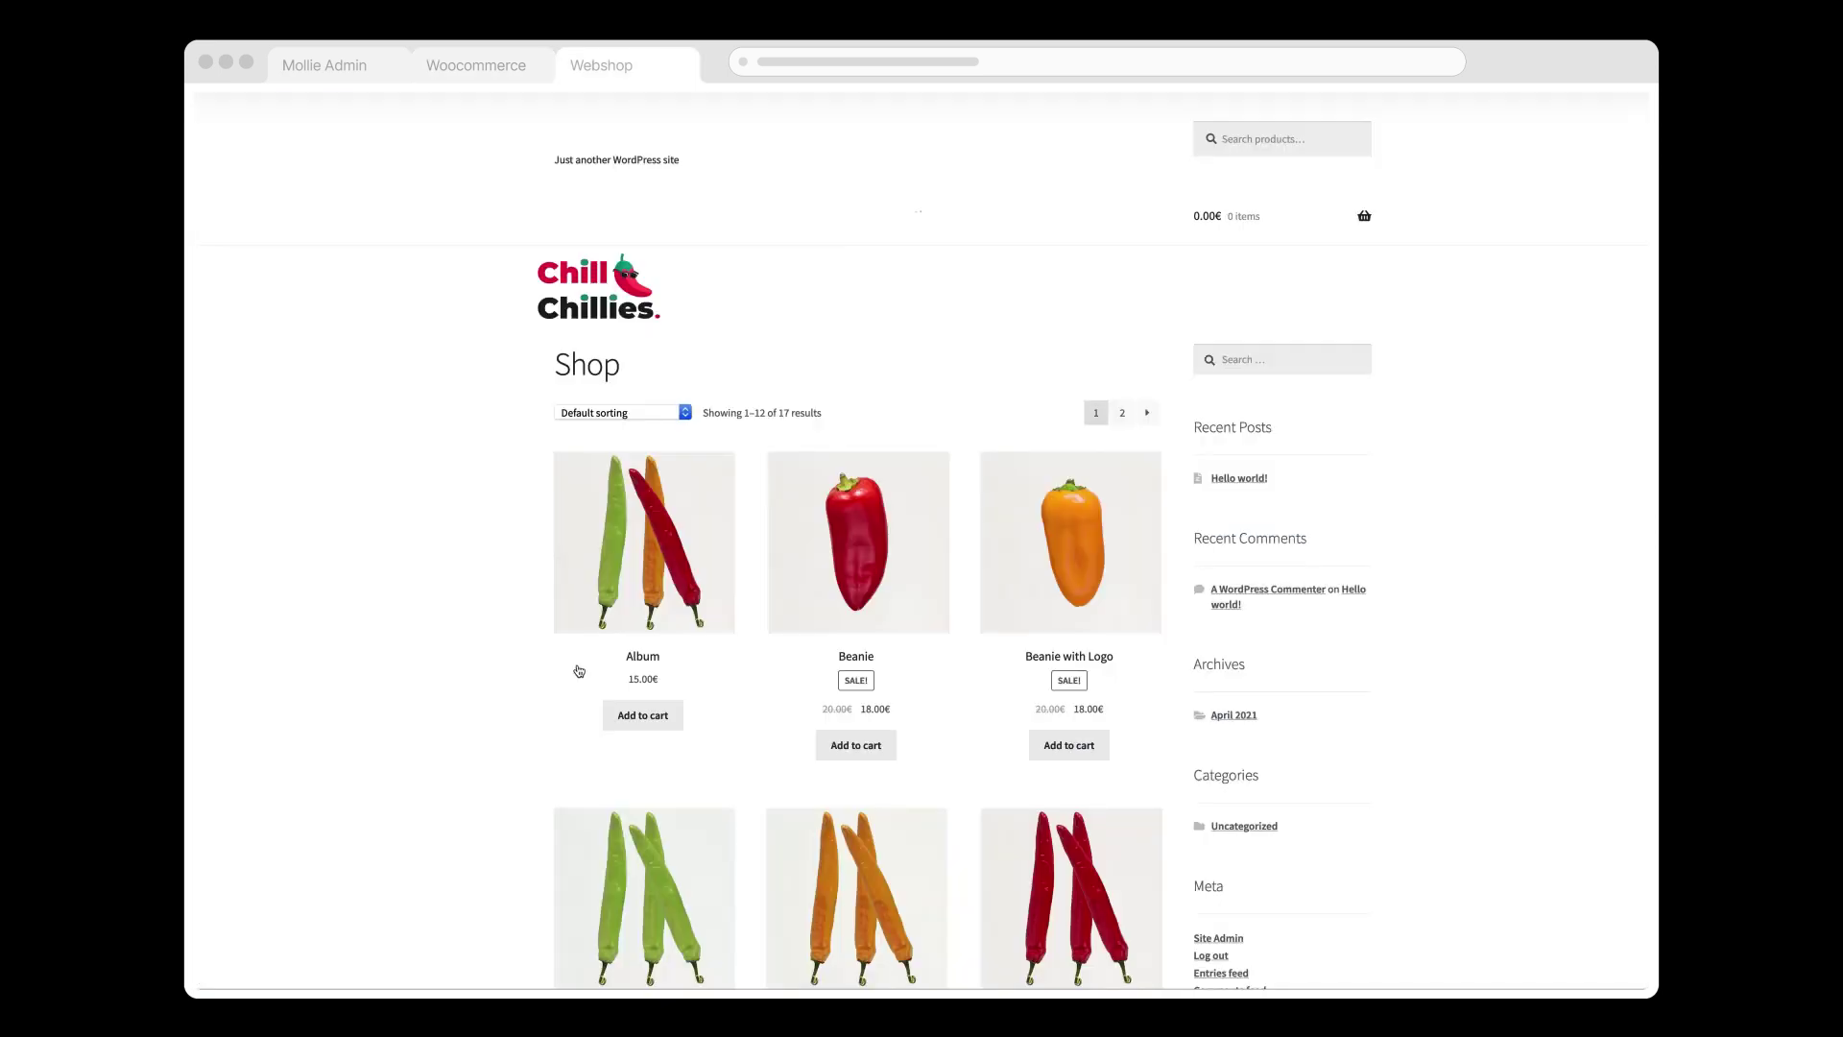
{"action": "left_click", "coordinate": [612, 726]}
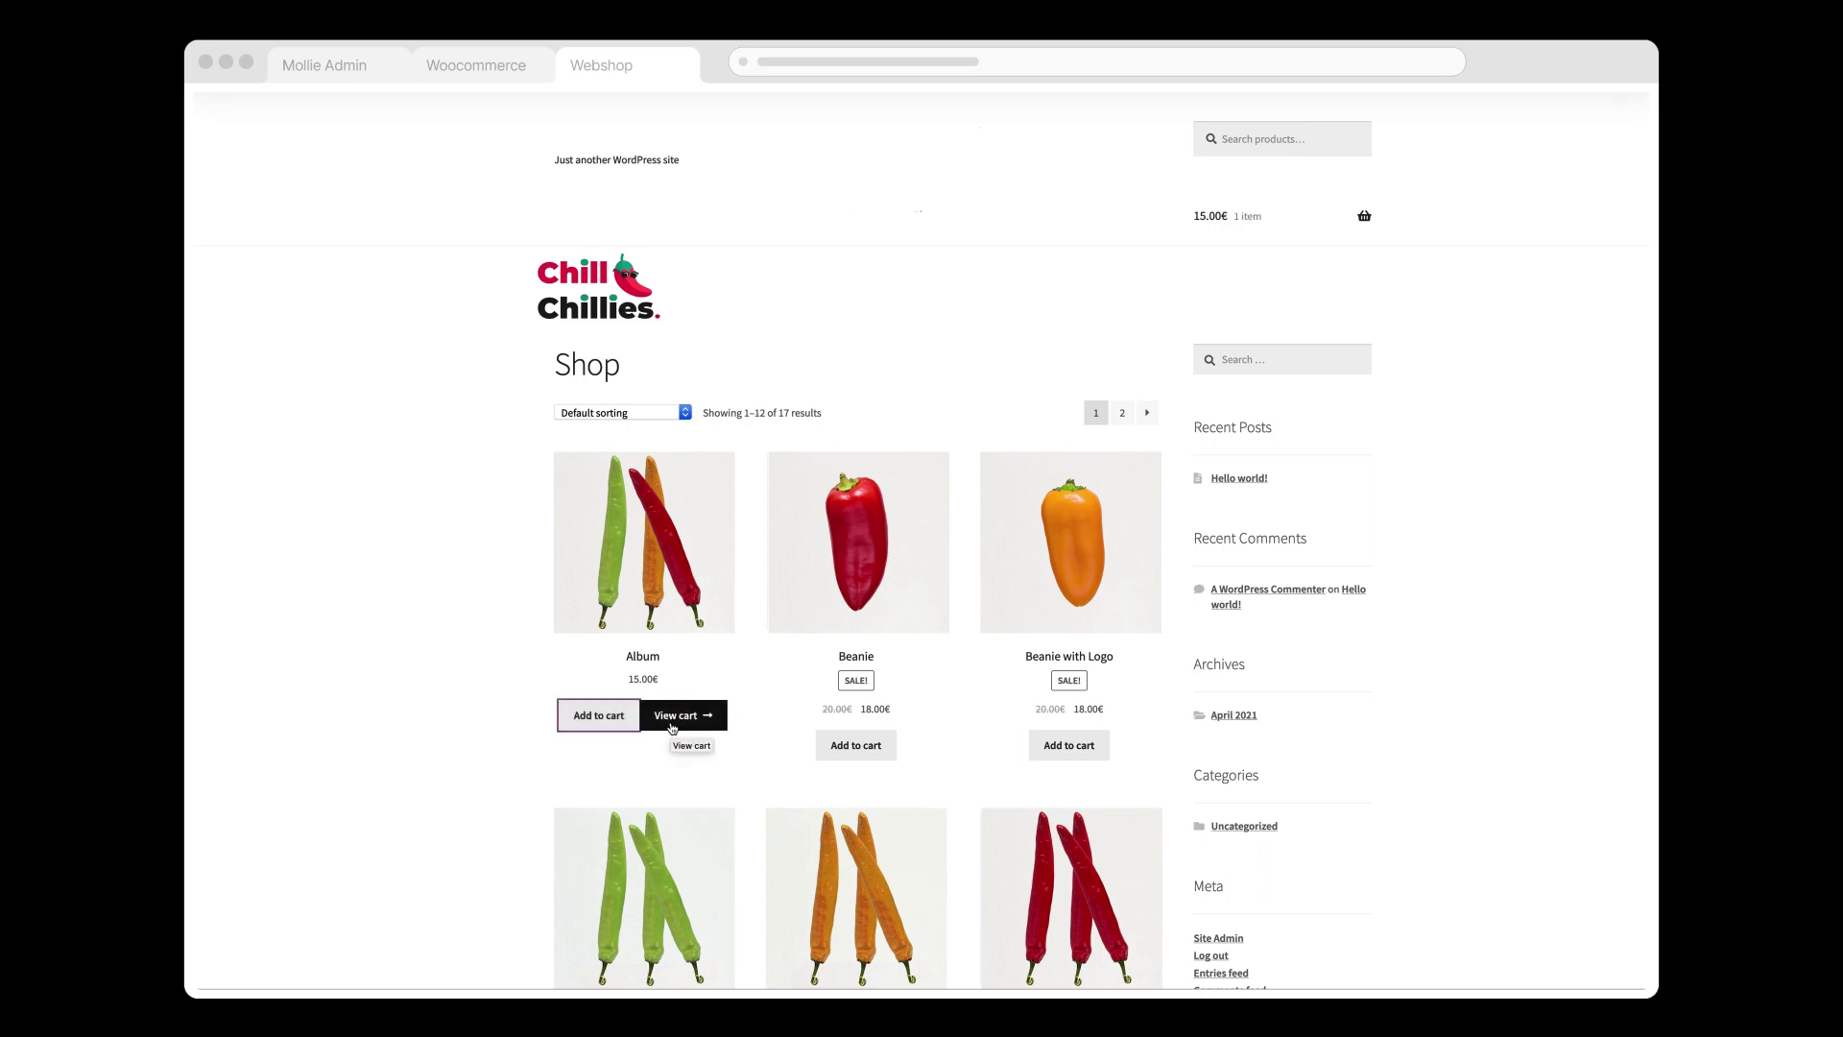
{"action": "left_click", "coordinate": [671, 720]}
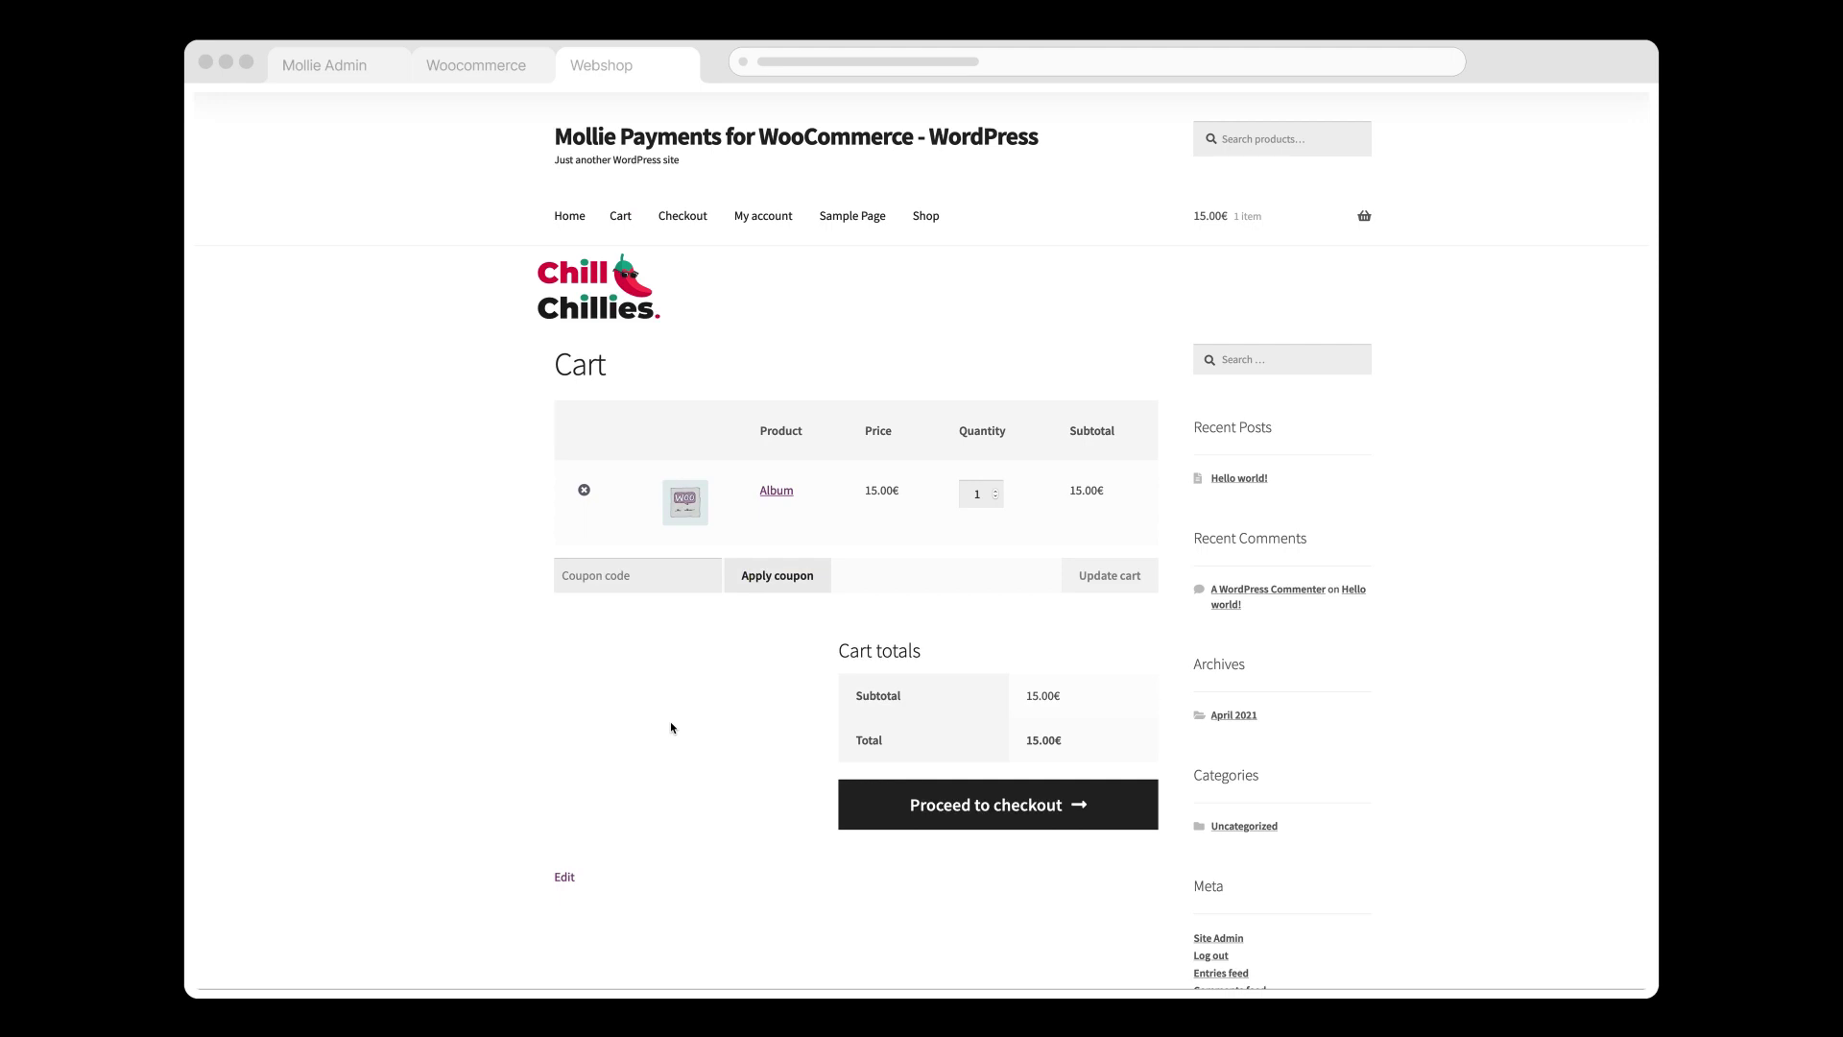
{"action": "left_click", "coordinate": [943, 820]}
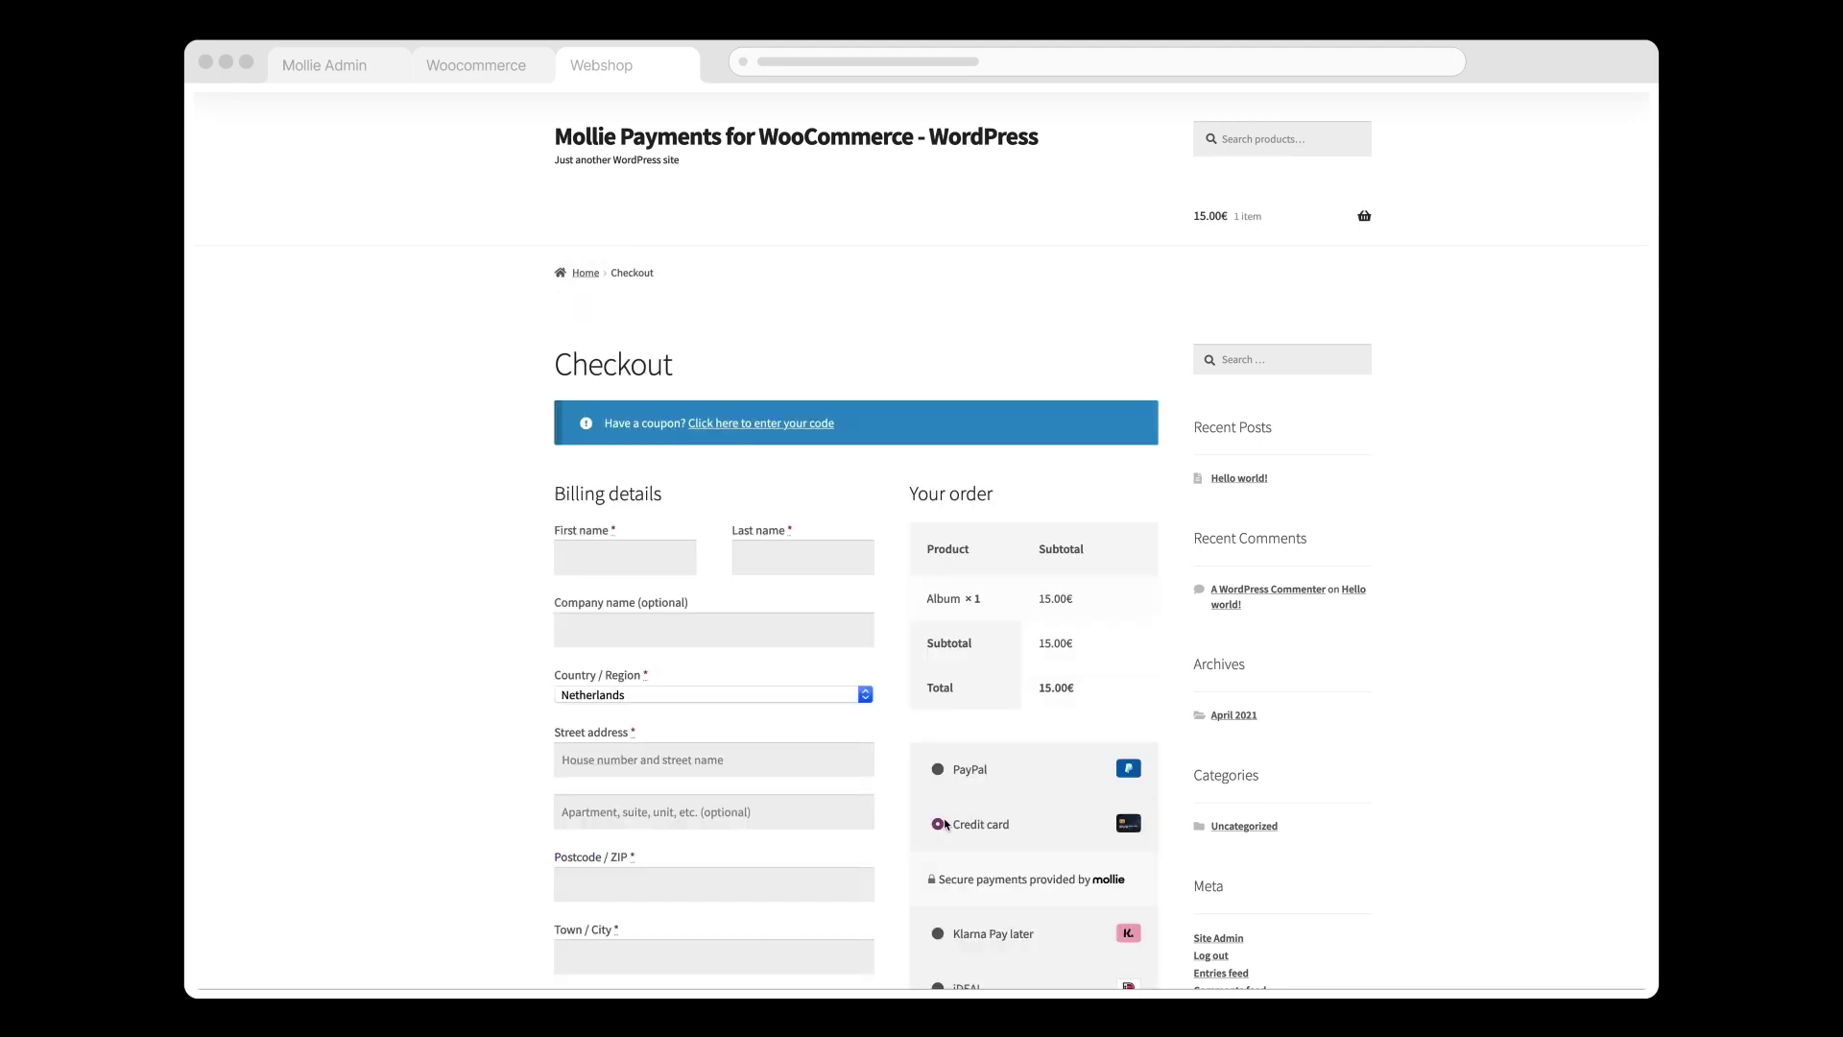
{"action": "scroll", "coordinate": [1498, 706], "scroll_direction": "down", "scroll_amount": 2}
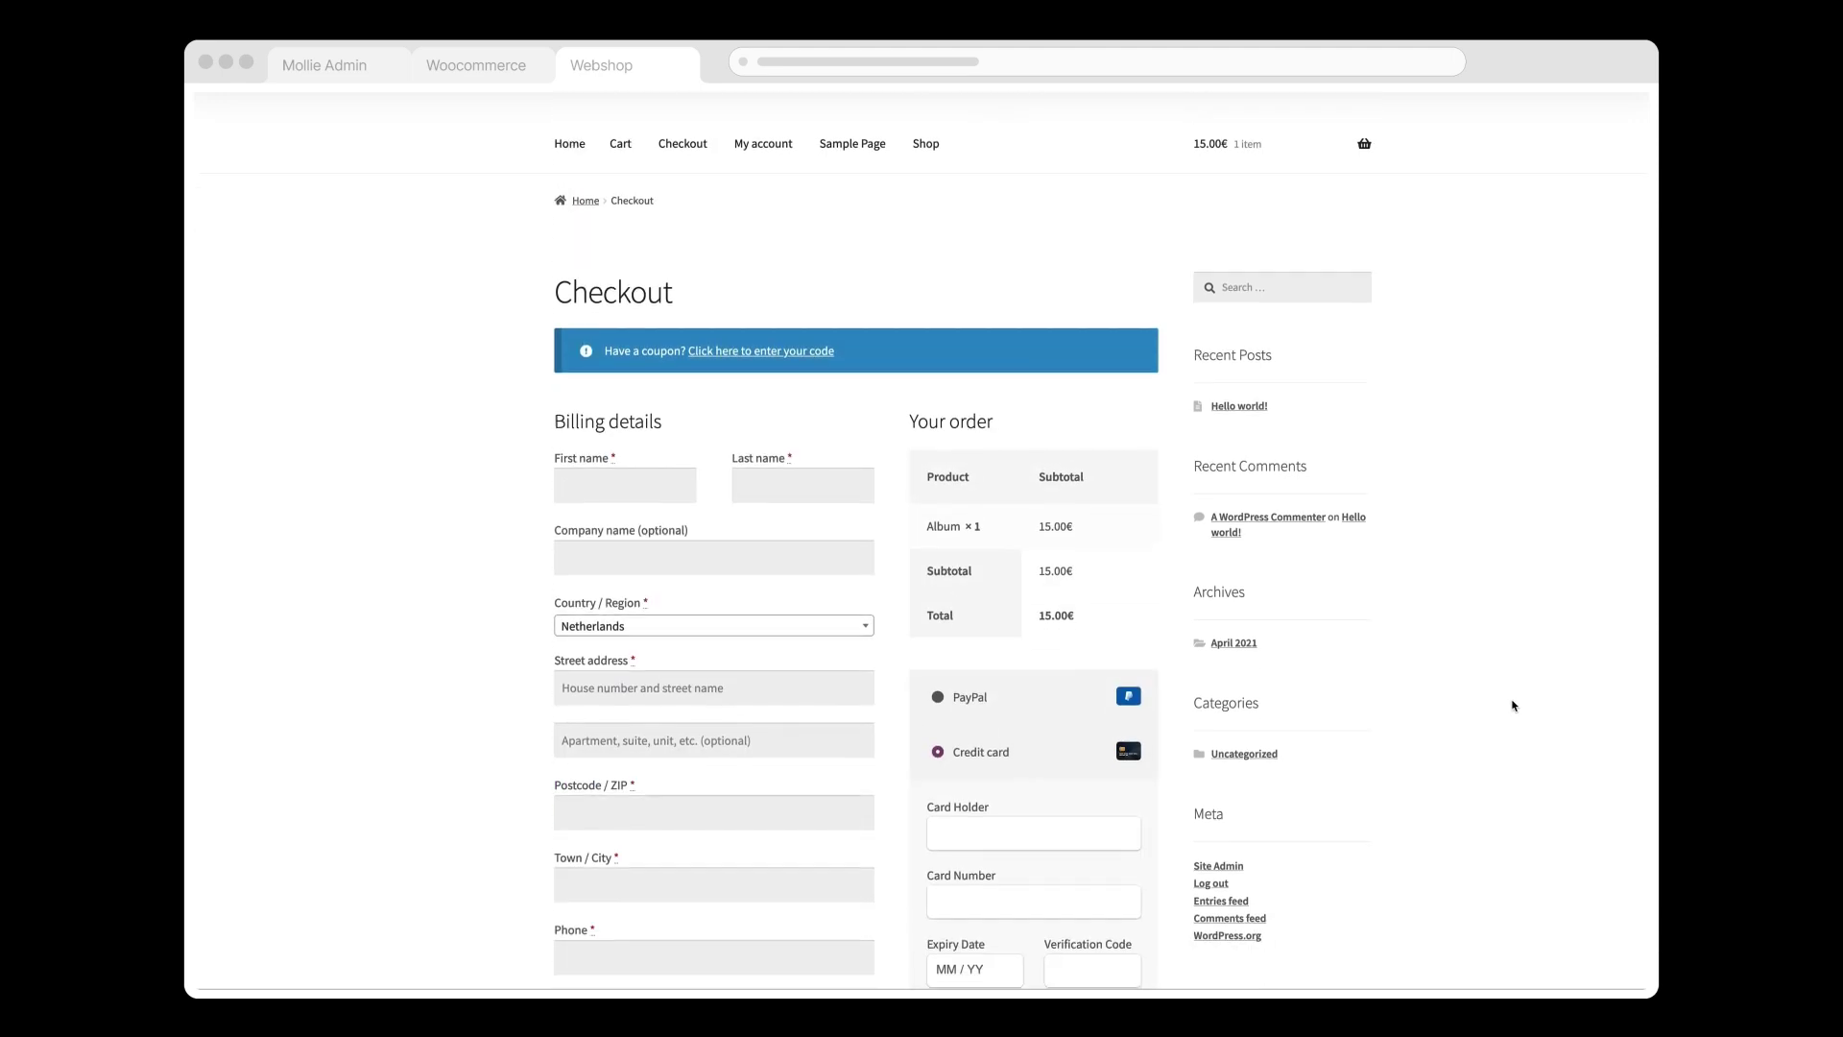
{"action": "scroll", "coordinate": [1511, 705], "scroll_direction": "down", "scroll_amount": 1}
{"action": "left_click", "coordinate": [912, 528]}
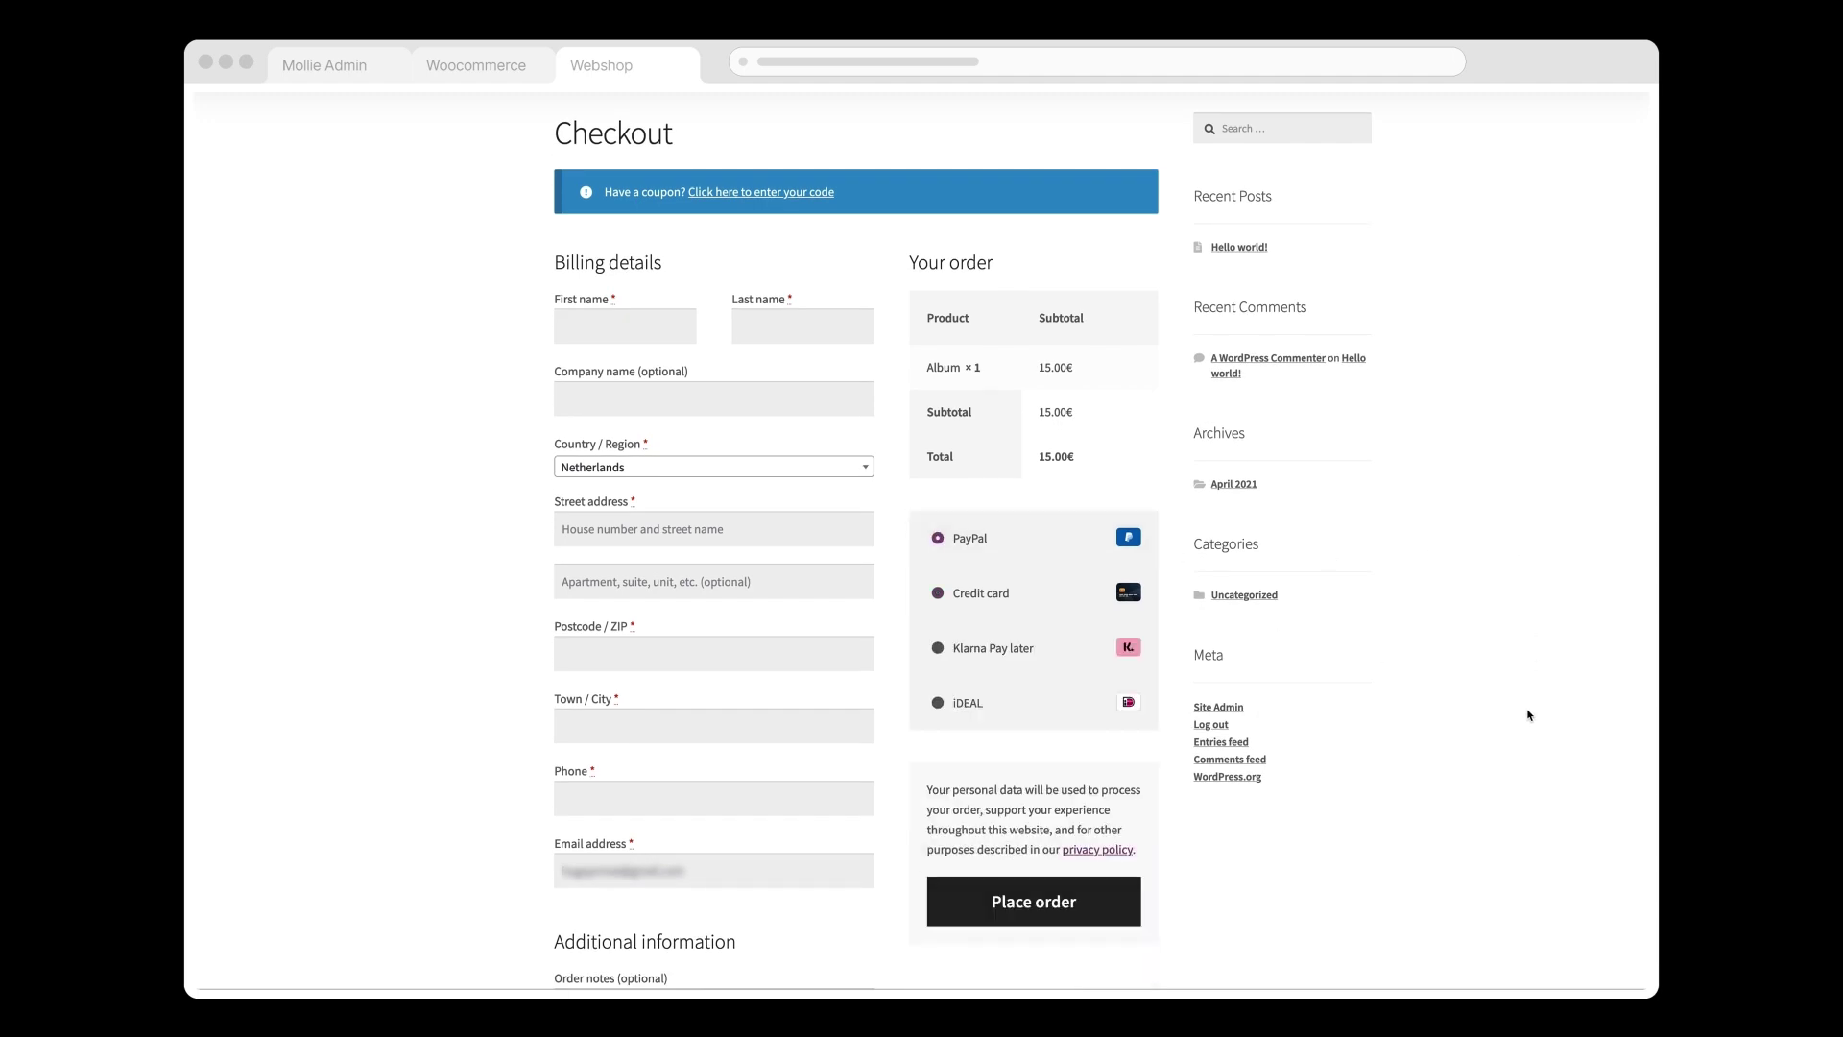
Step: Place the order and mark the Mollie test payment as Paid
{"action": "left_click", "coordinate": [1074, 916]}
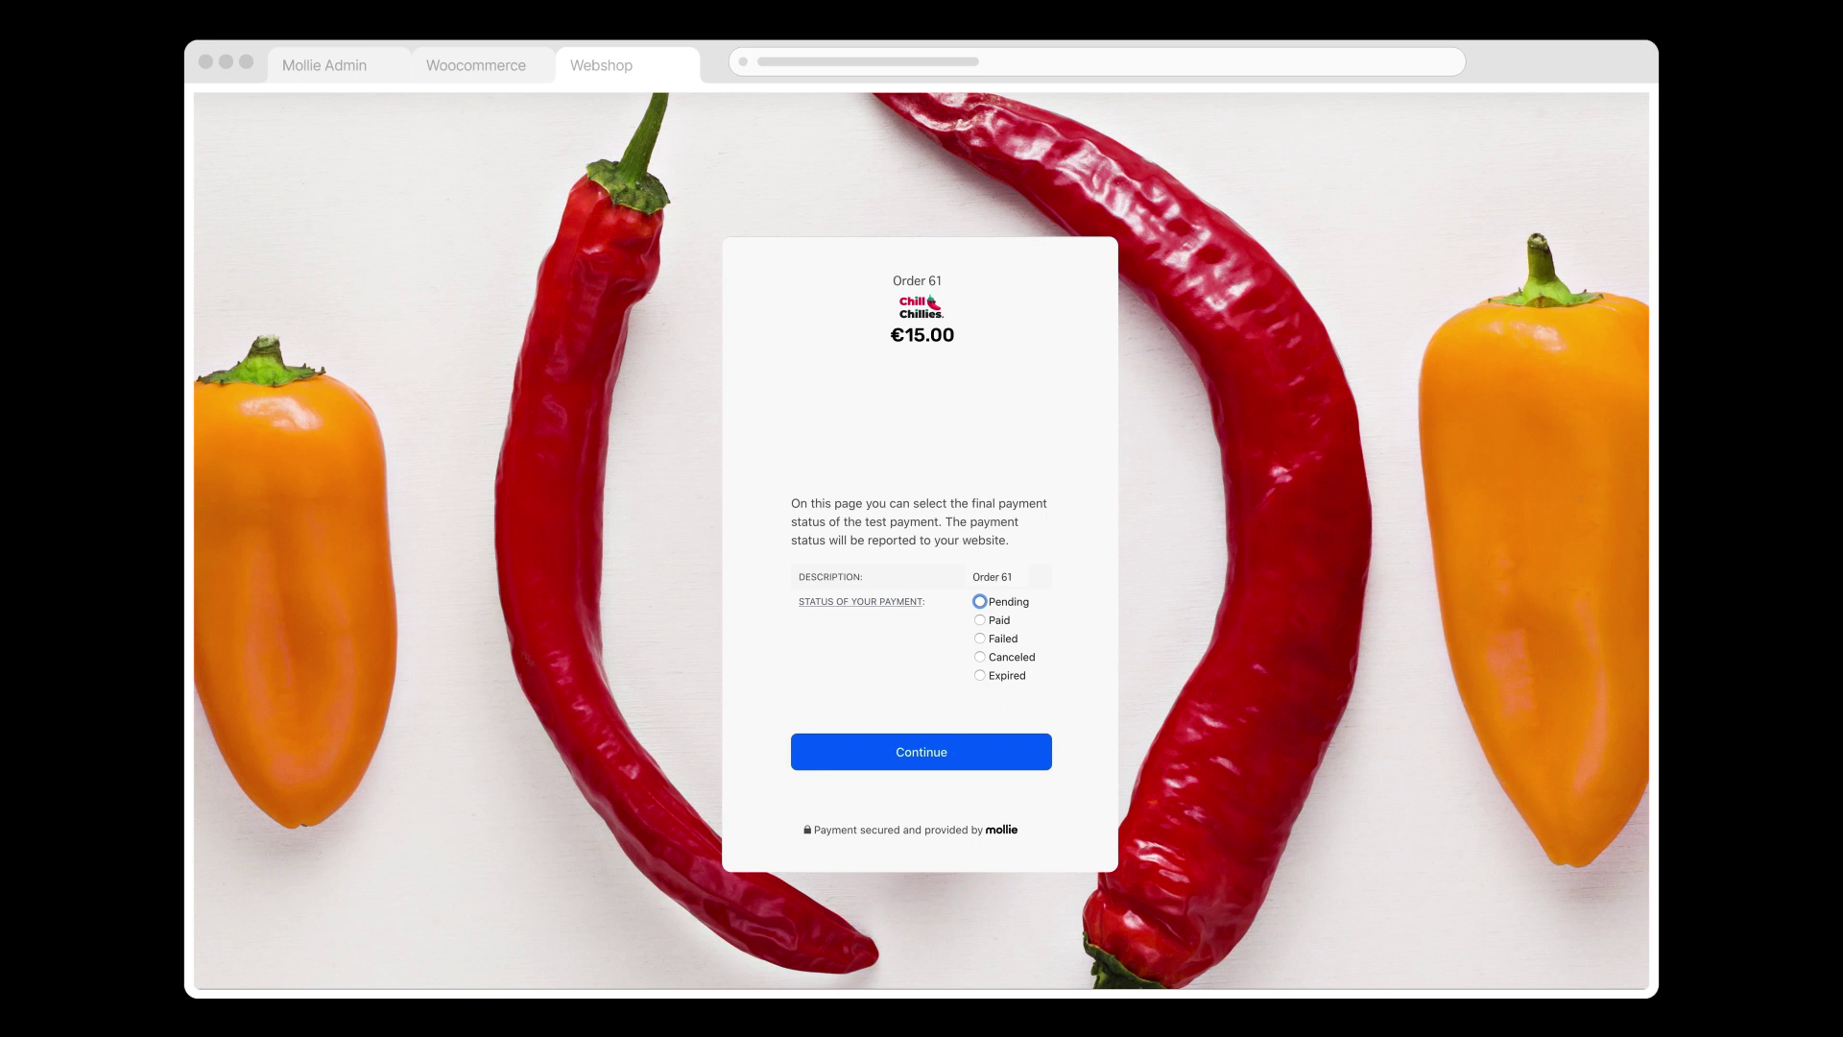
{"action": "left_click", "coordinate": [980, 621]}
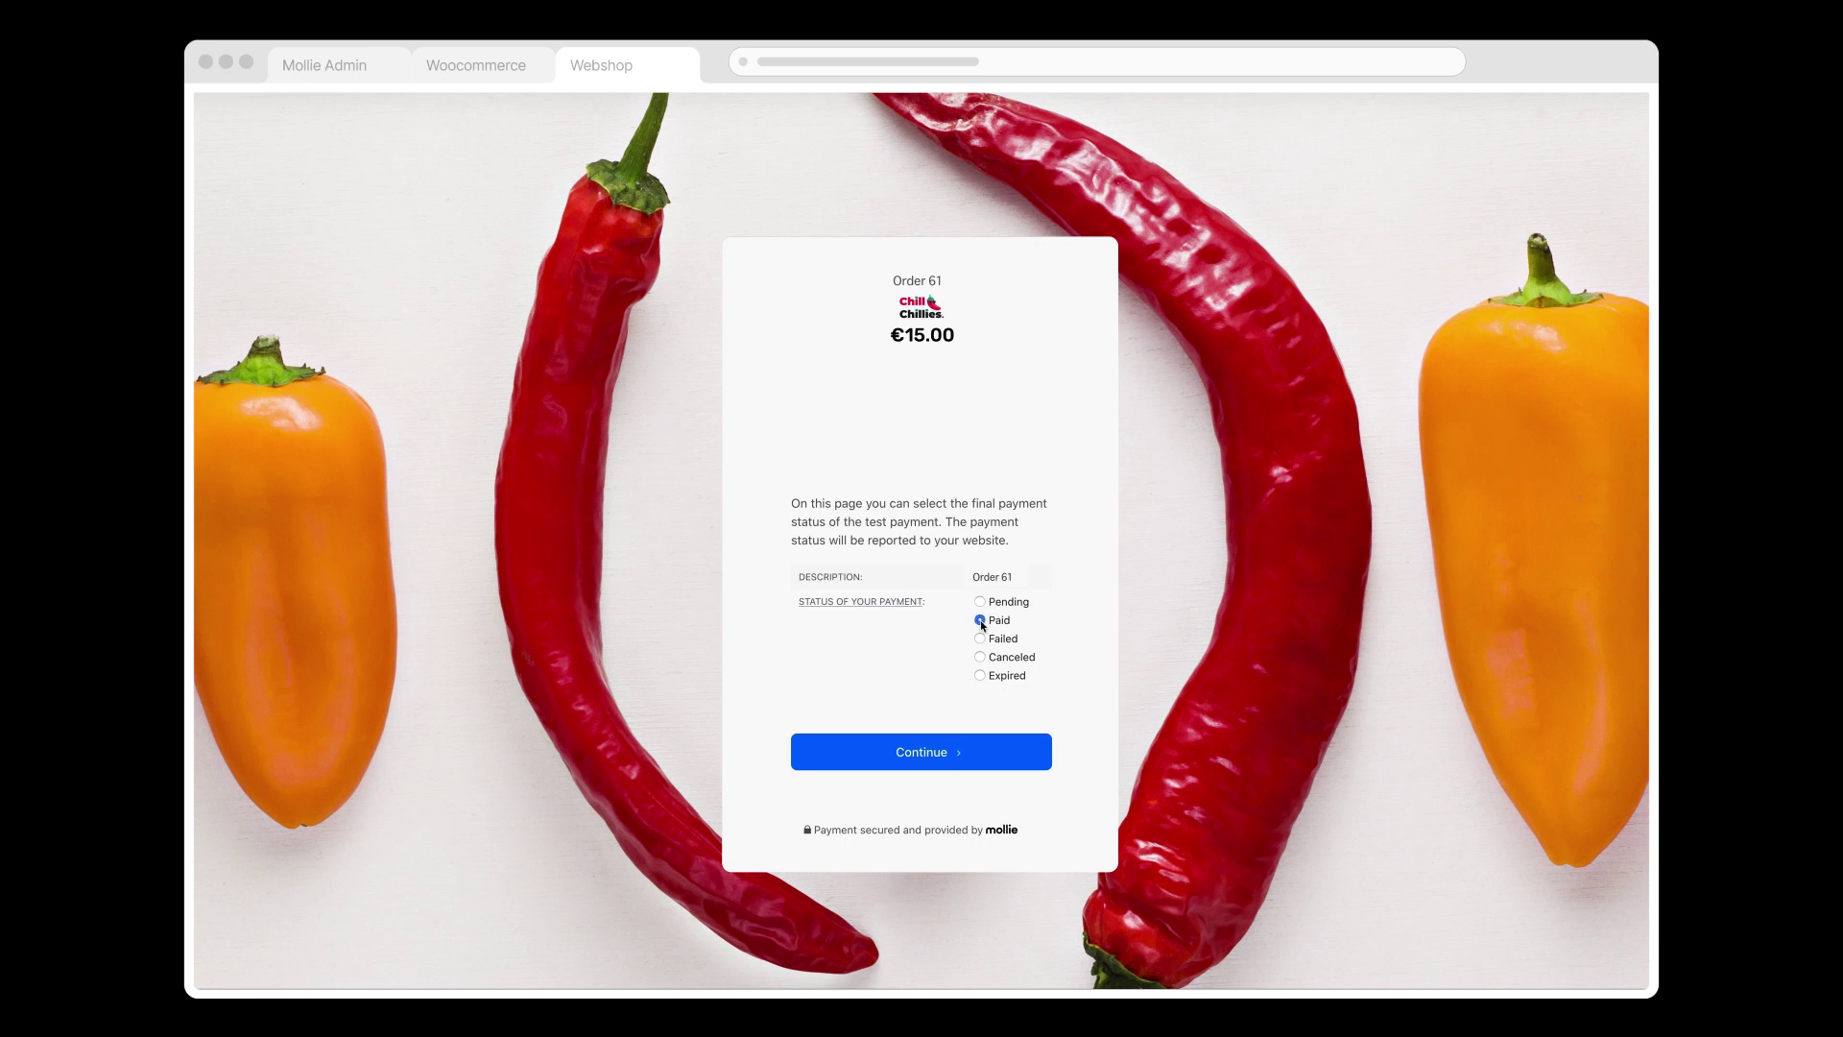
{"action": "left_click", "coordinate": [970, 755]}
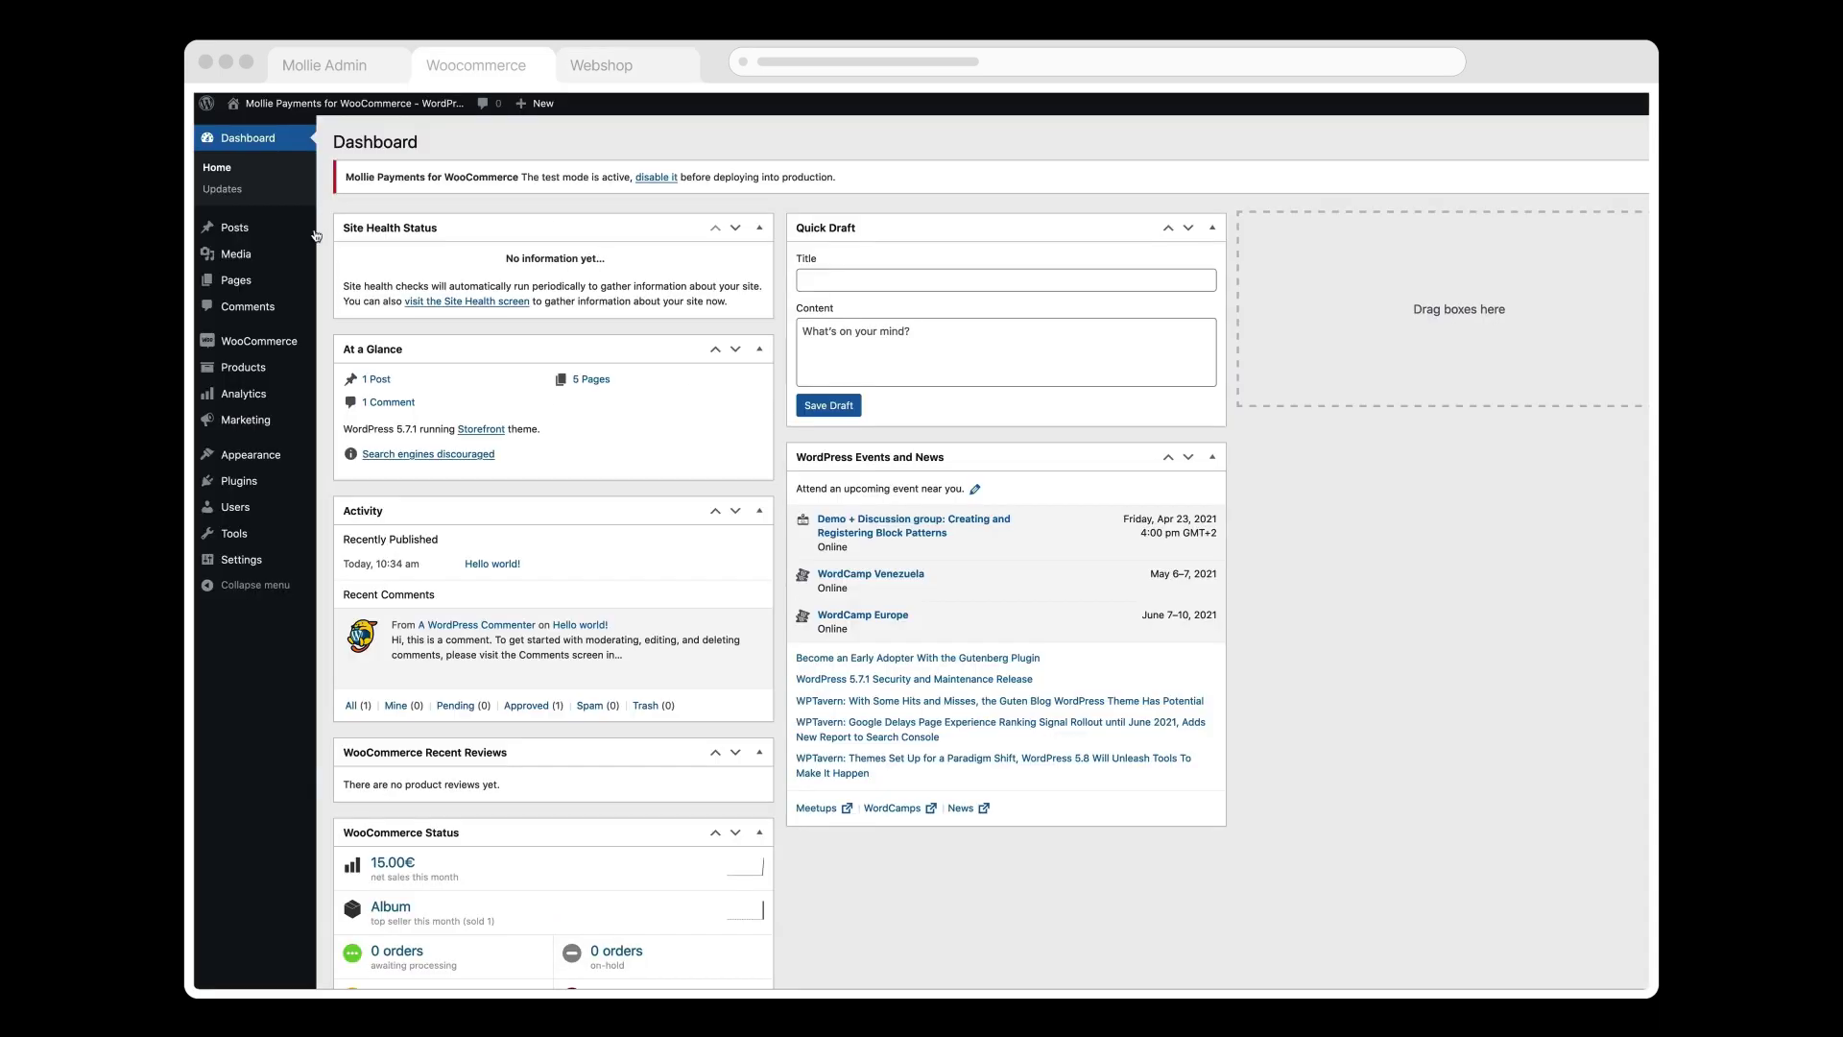
Step: Open the WooCommerce Orders list to view the new 15.00€ order
{"action": "mouse_move", "coordinate": [285, 343]}
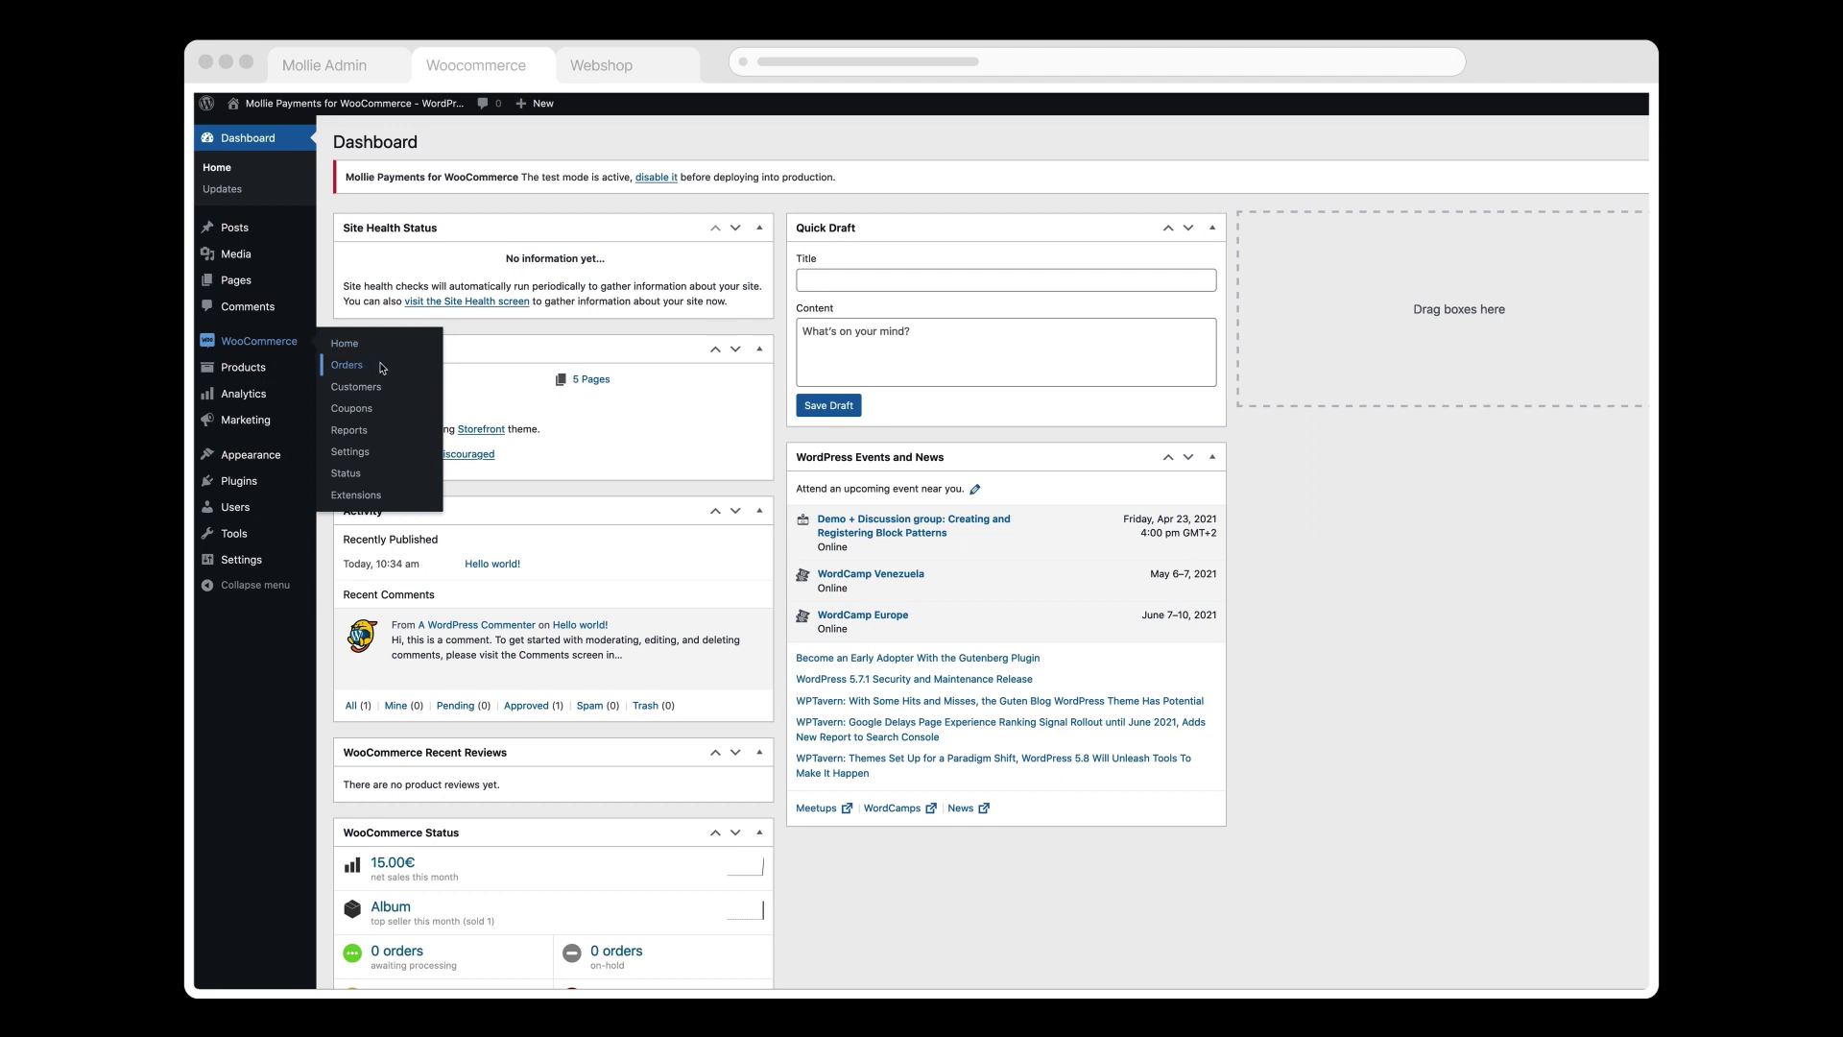
{"action": "left_click", "coordinate": [381, 368]}
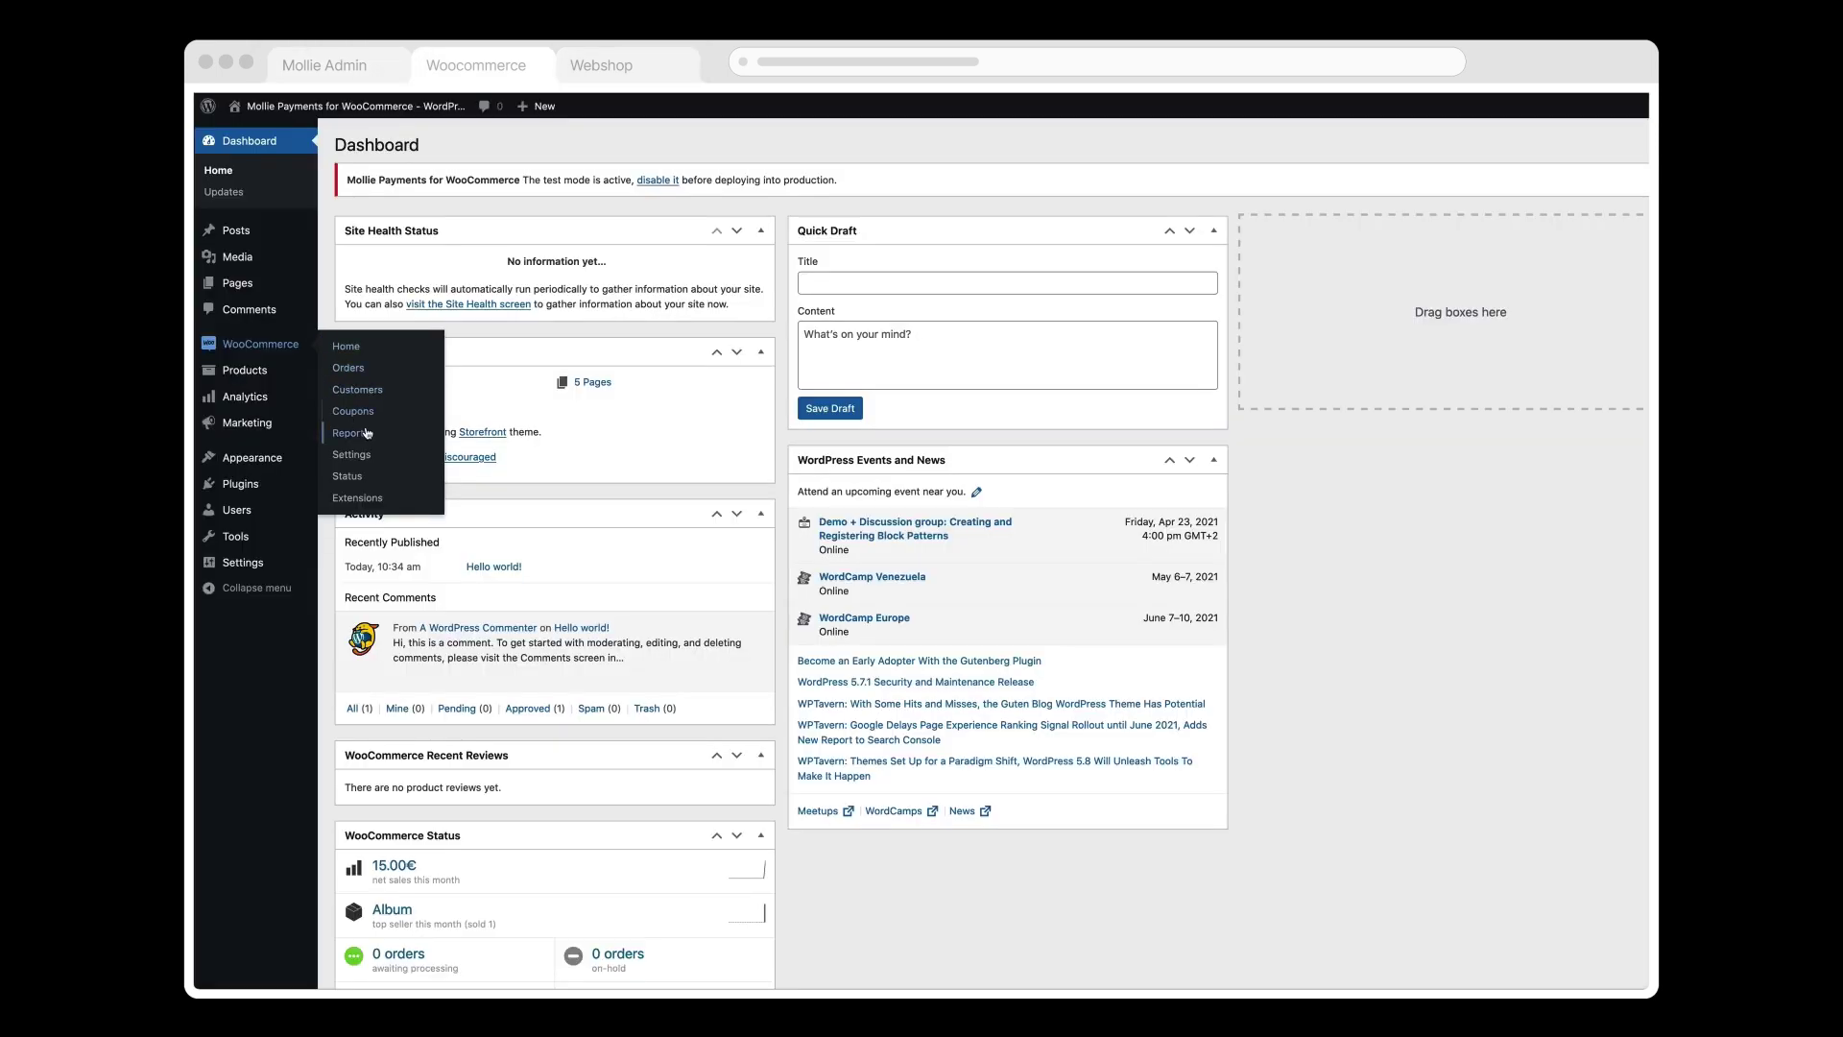
Step: Untick Enable test mode in Mollie settings and paste the live API key
{"action": "left_click", "coordinate": [382, 456]}
{"action": "scroll", "coordinate": [1056, 480], "scroll_direction": "down", "scroll_amount": 4}
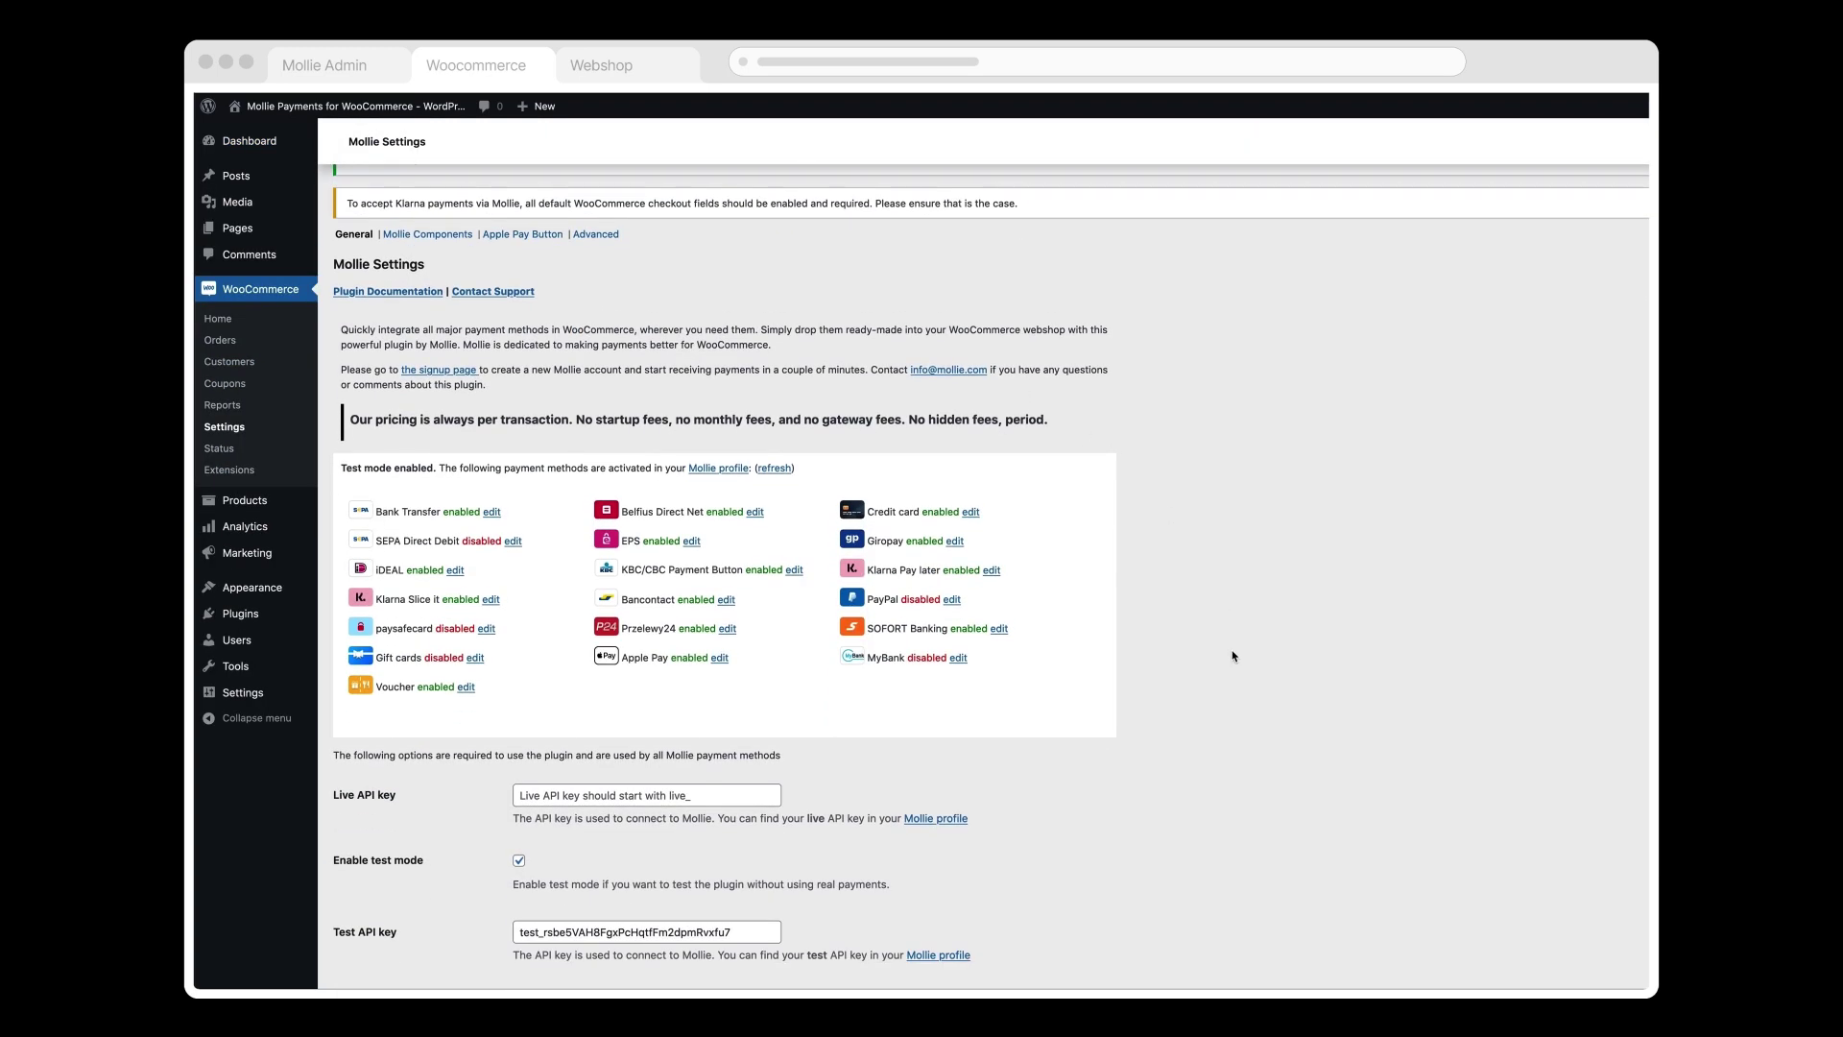
{"action": "left_click", "coordinate": [519, 861]}
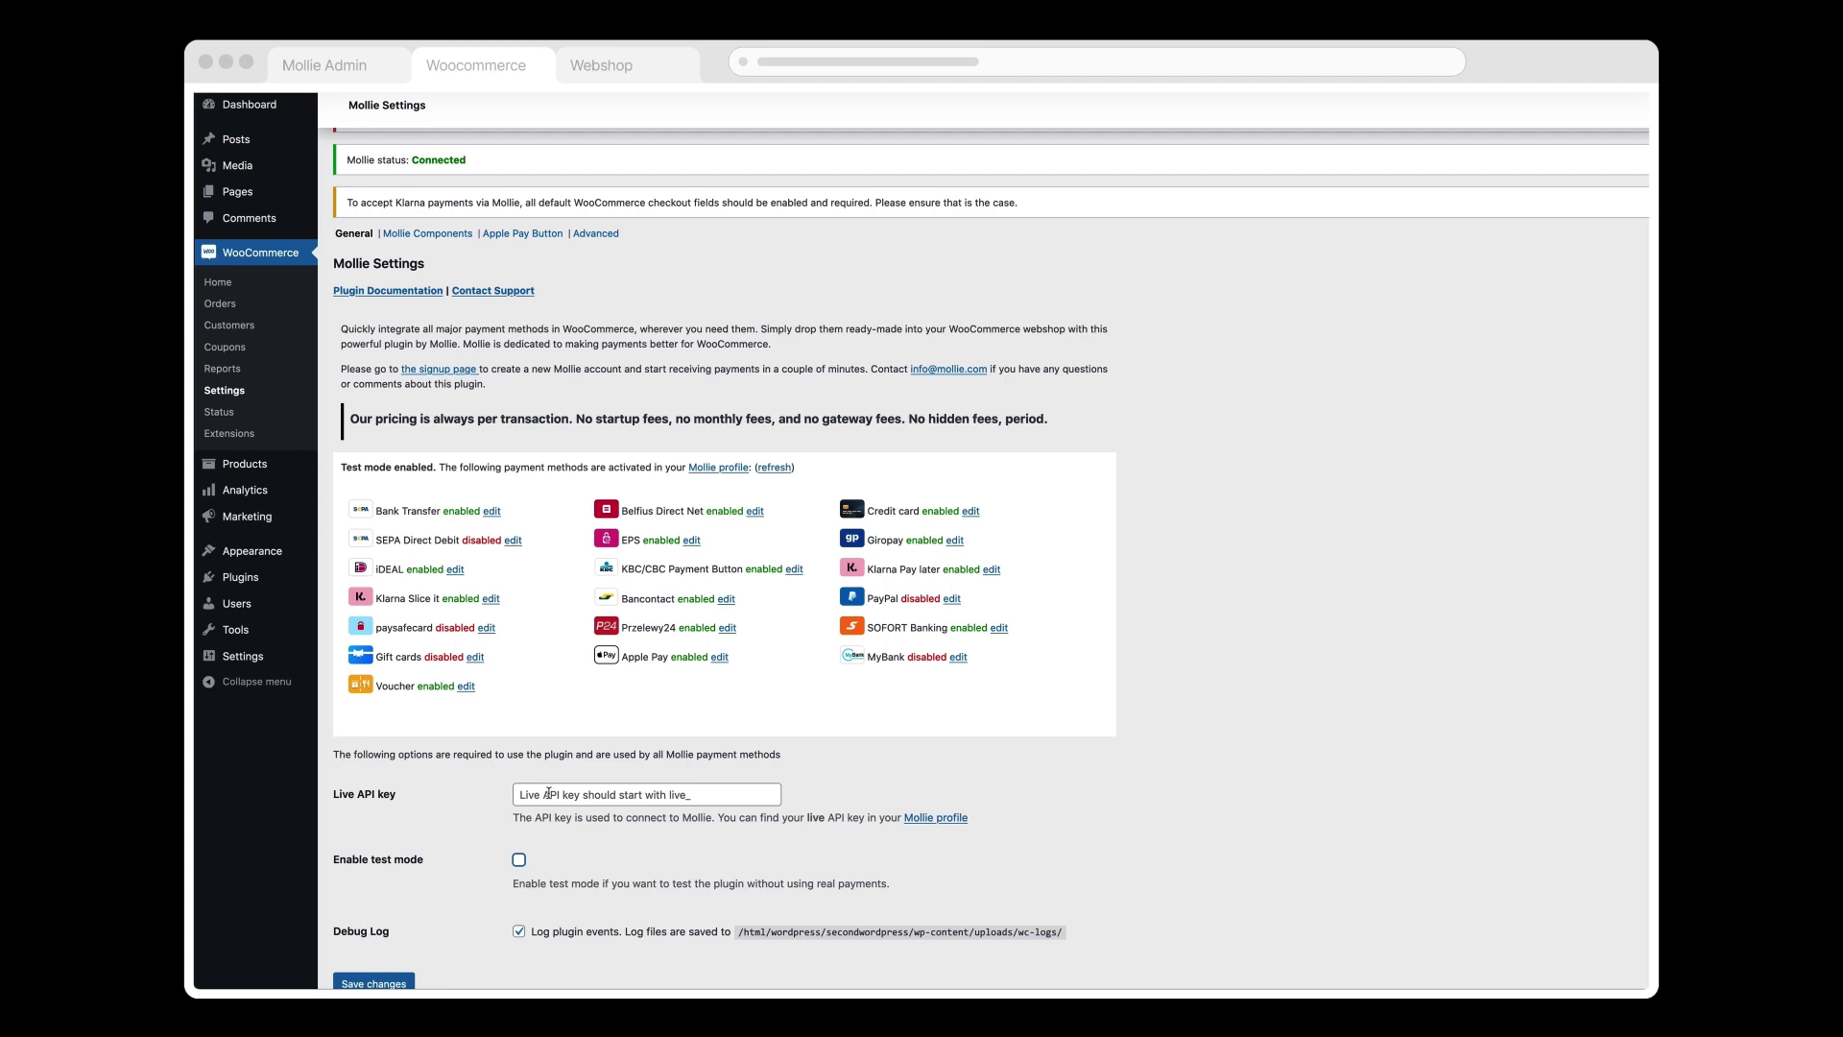
{"action": "left_click", "coordinate": [548, 793]}
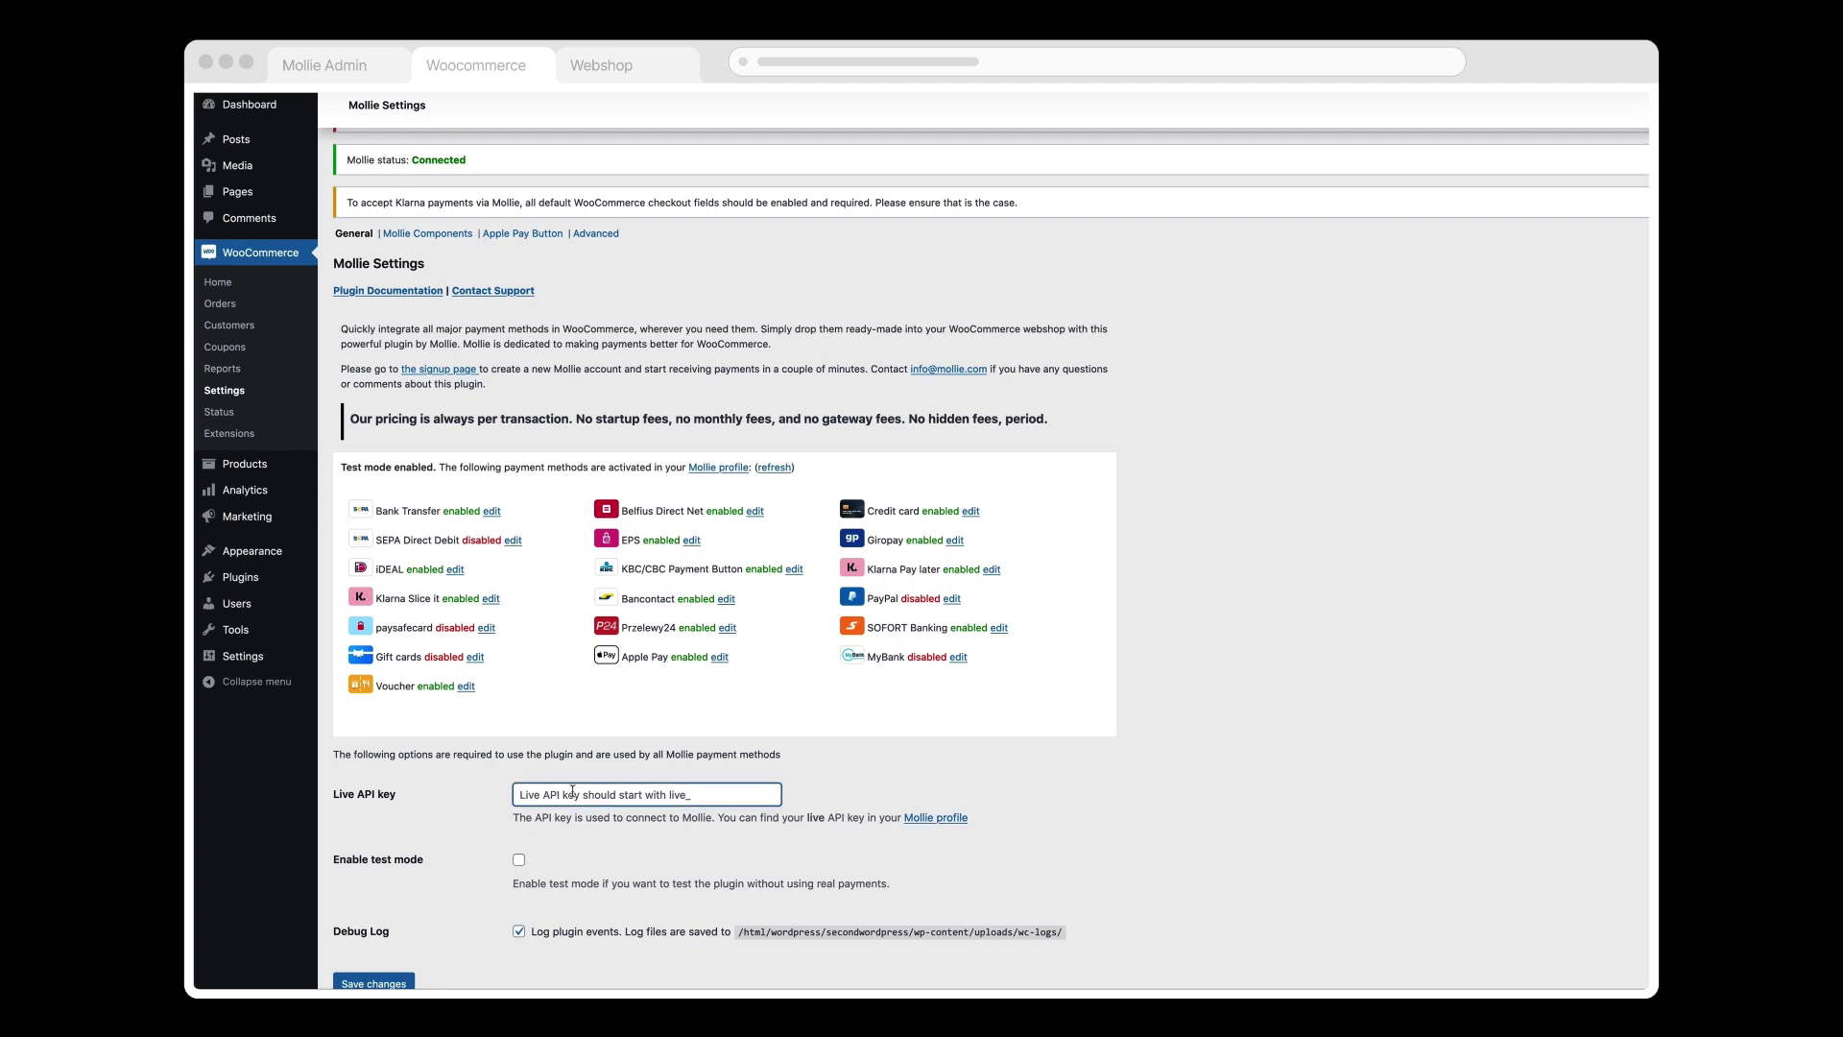
{"action": "key", "text": "super+v"}
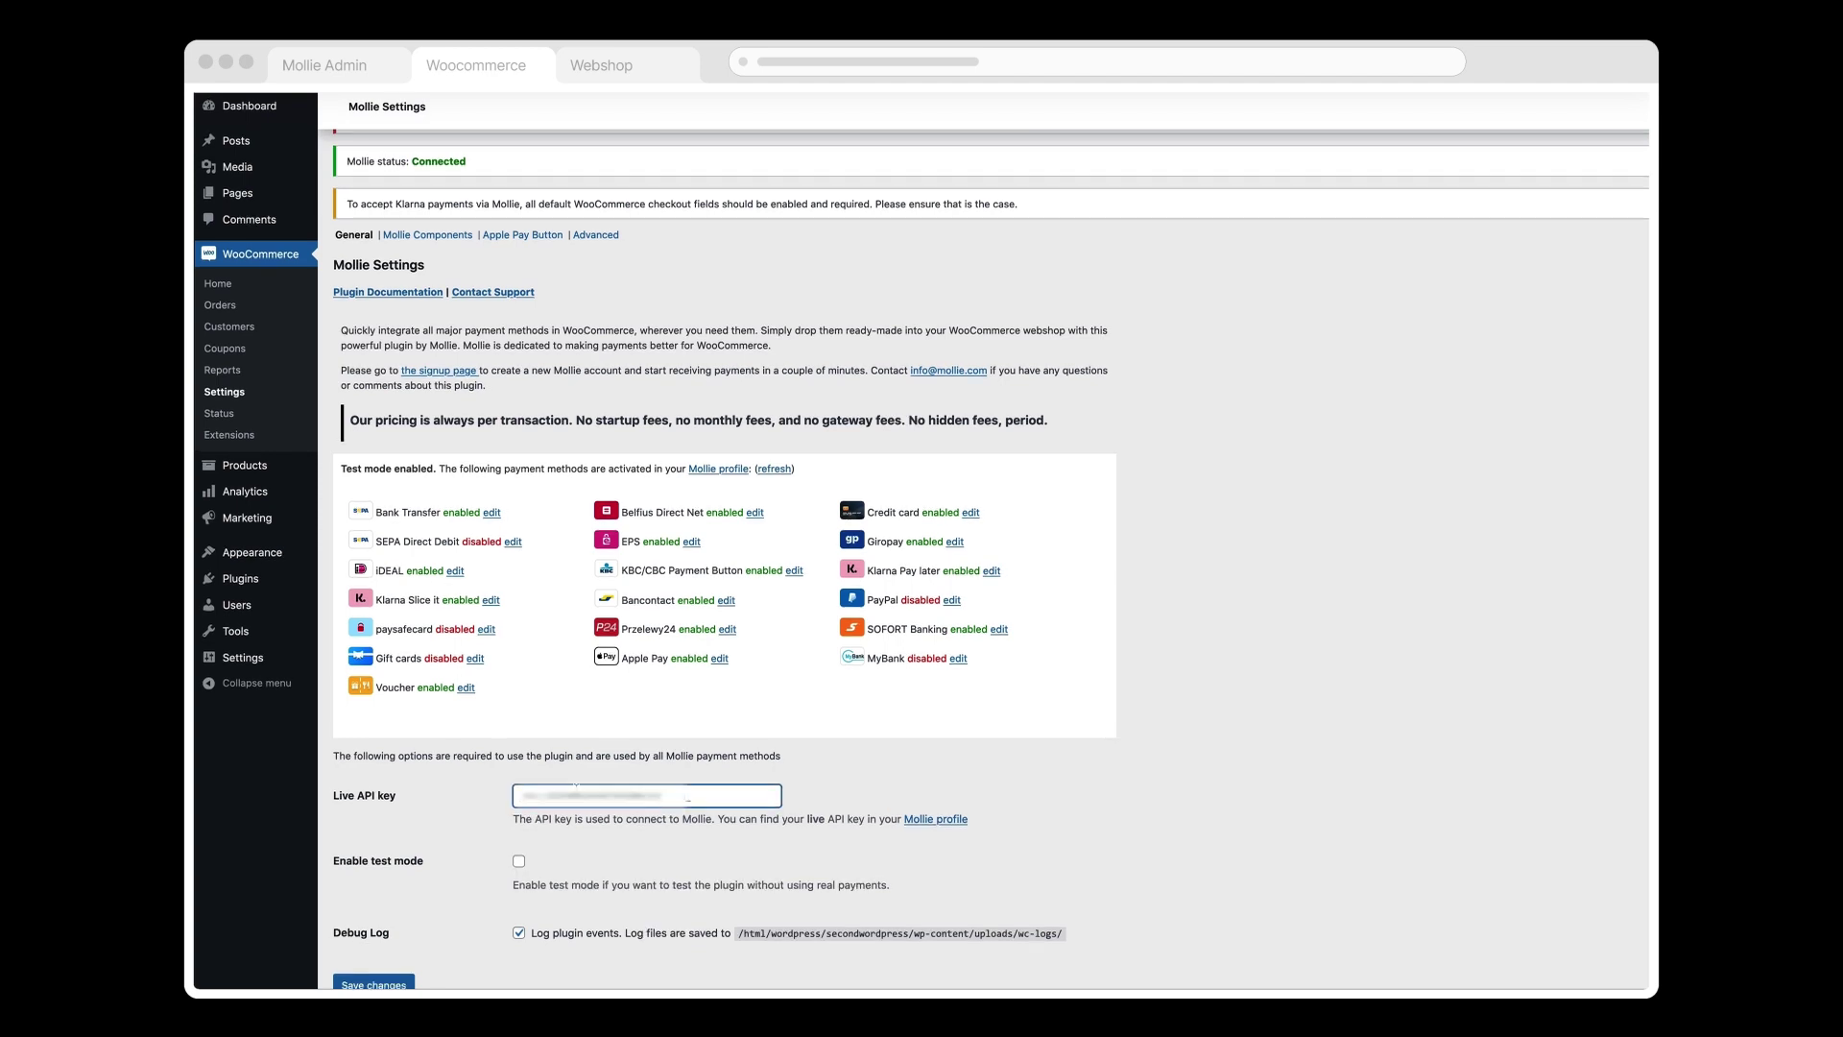